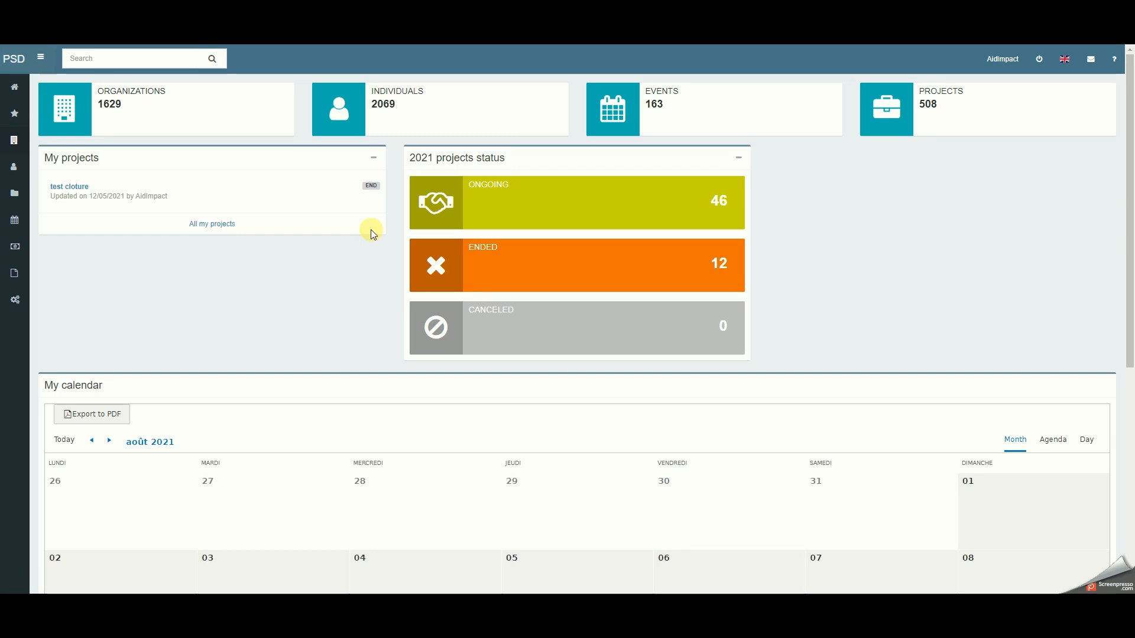
# - Open the list of all organizations and start creating a new organization from it
pyautogui.moveTo(13, 136)
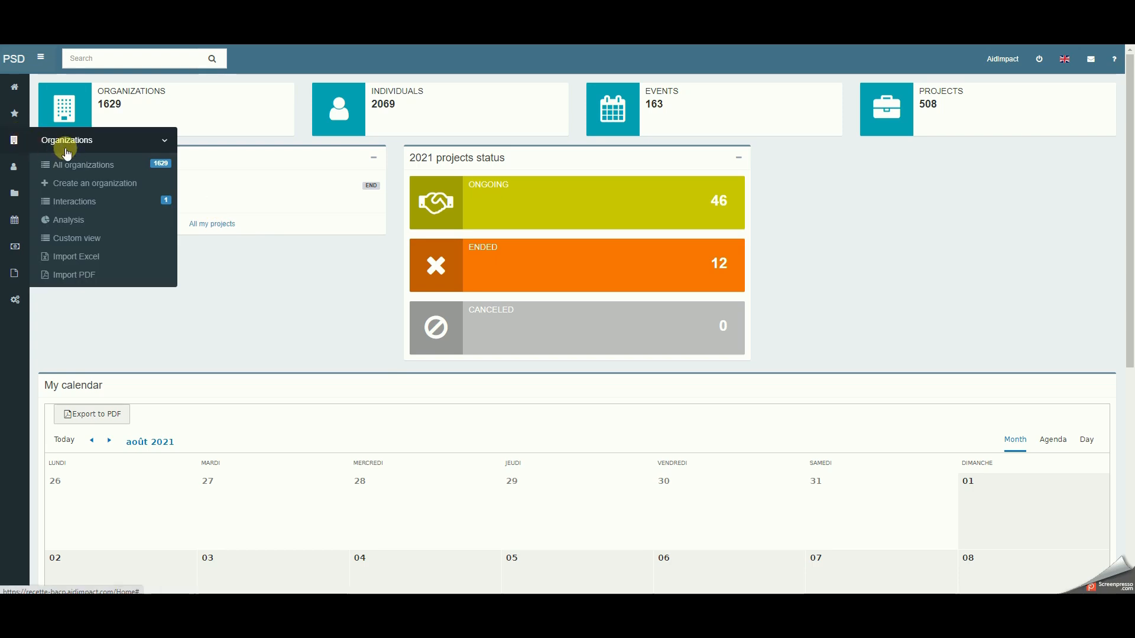
pyautogui.click(86, 184)
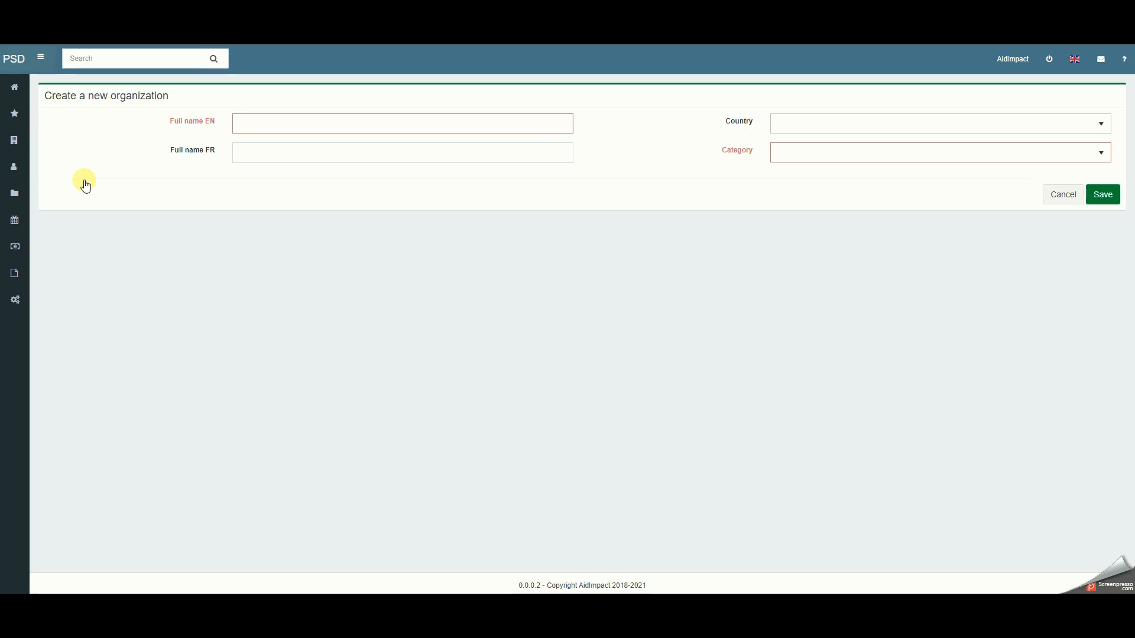
pyautogui.moveTo(14, 140)
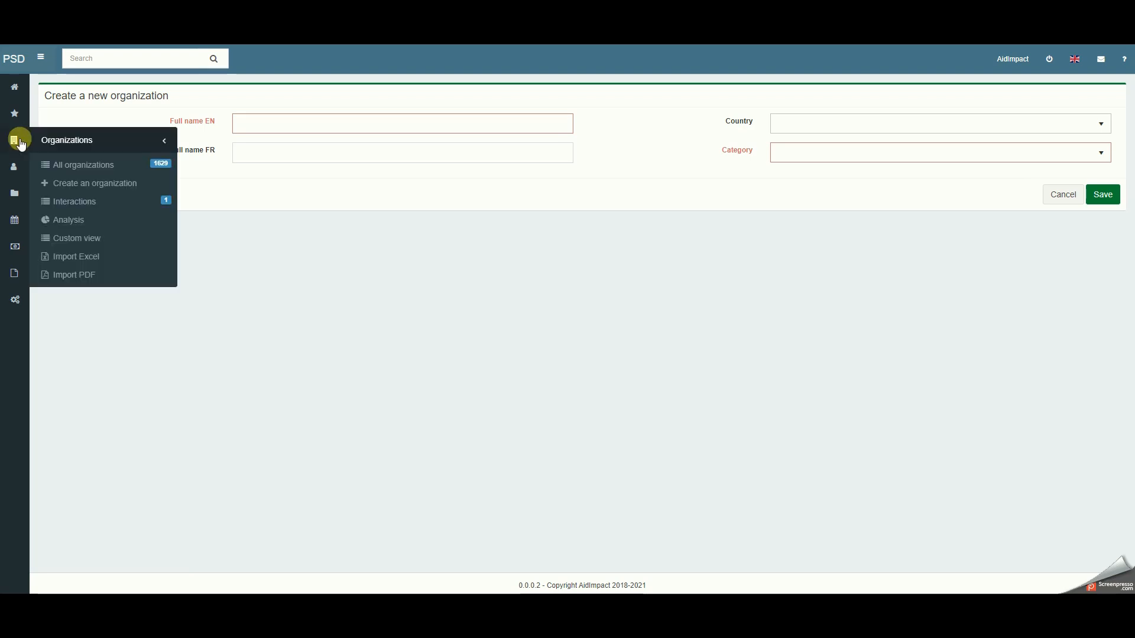
pyautogui.click(74, 167)
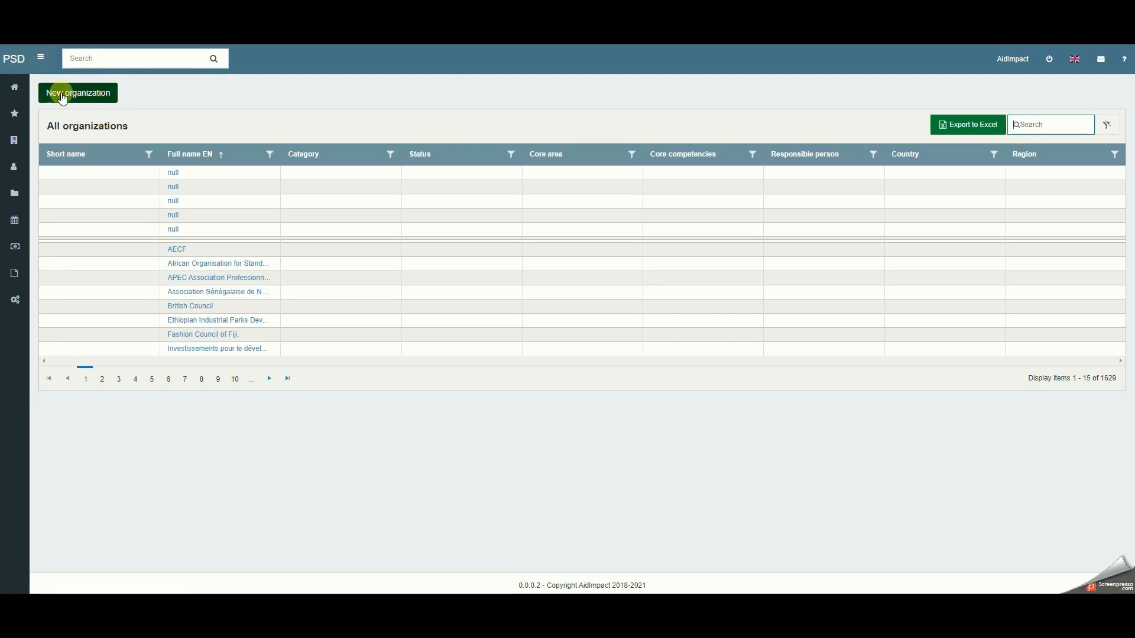
pyautogui.click(81, 84)
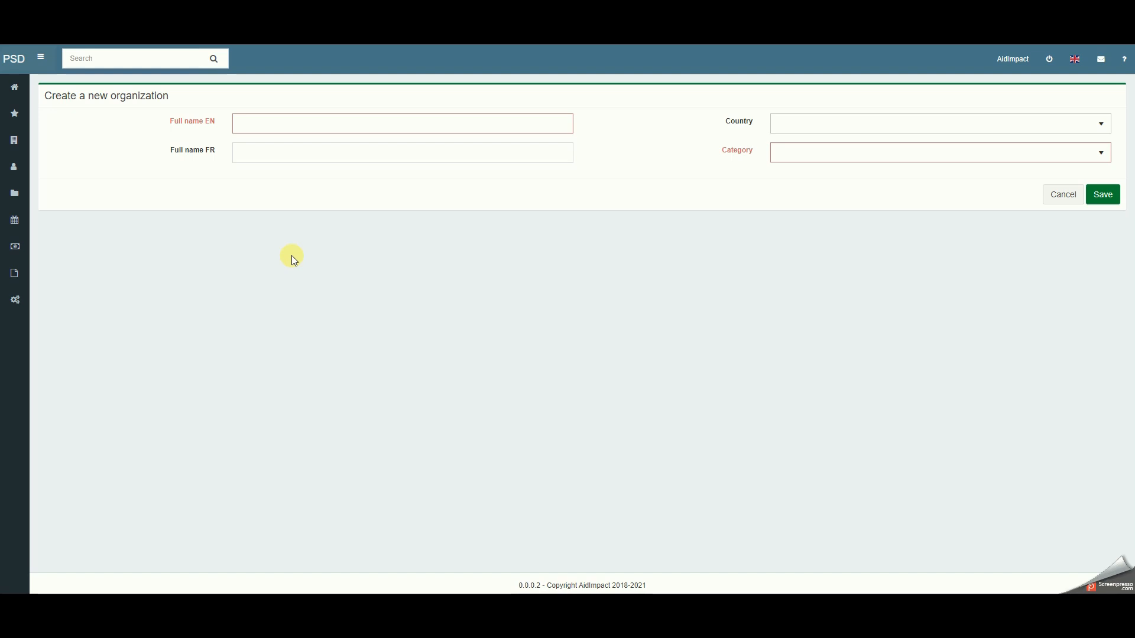
pyautogui.click(350, 122)
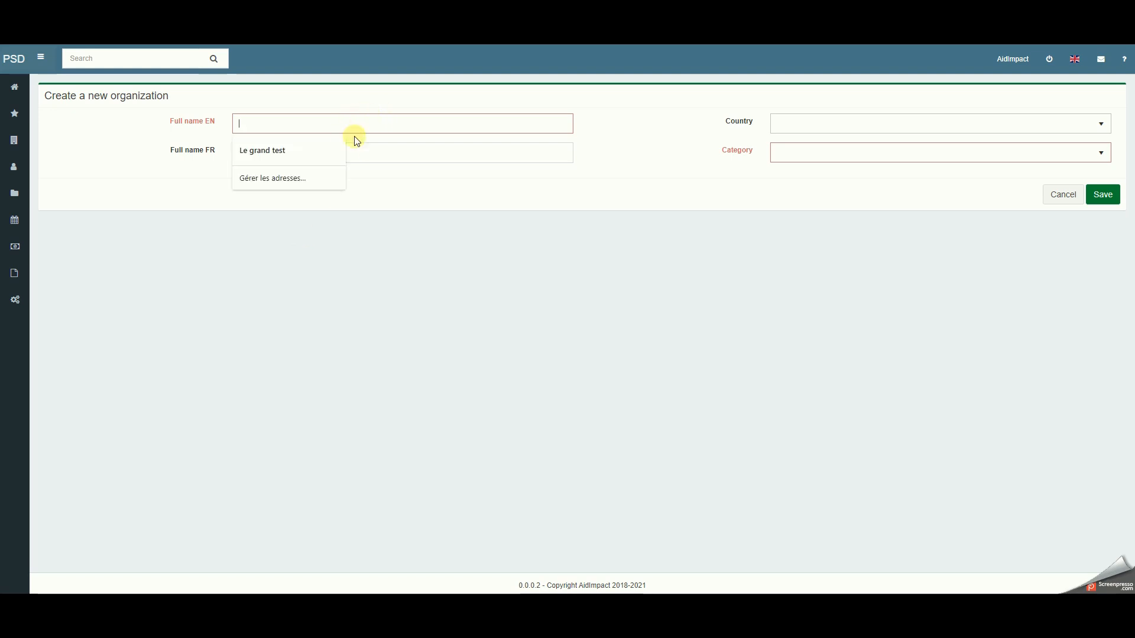
pyautogui.click(822, 155)
pyautogui.click(663, 242)
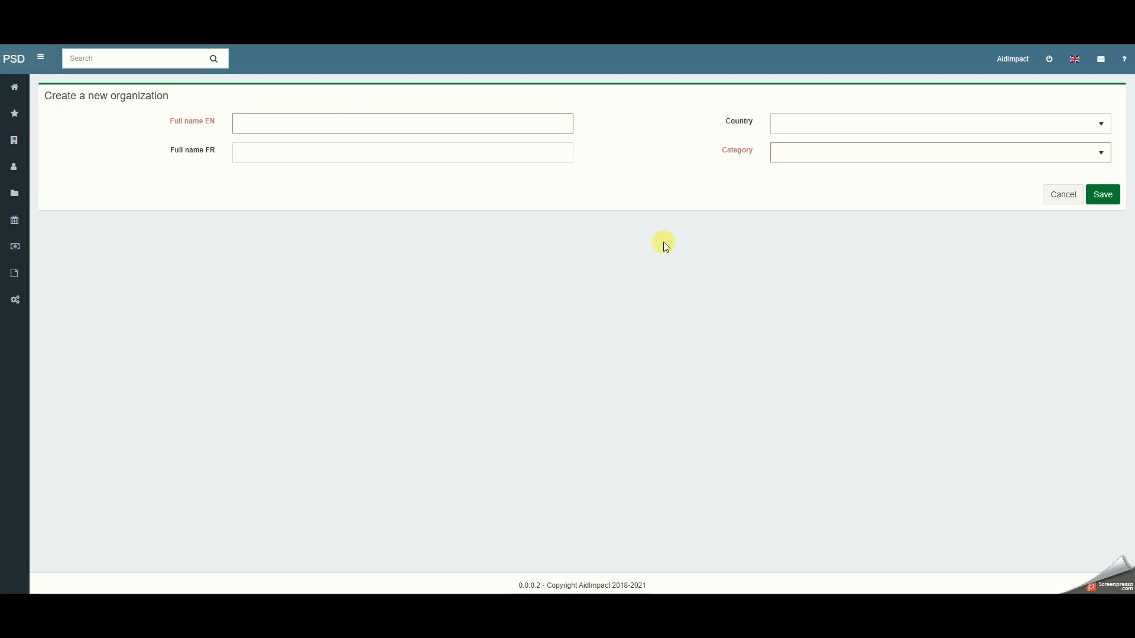
pyautogui.click(517, 121)
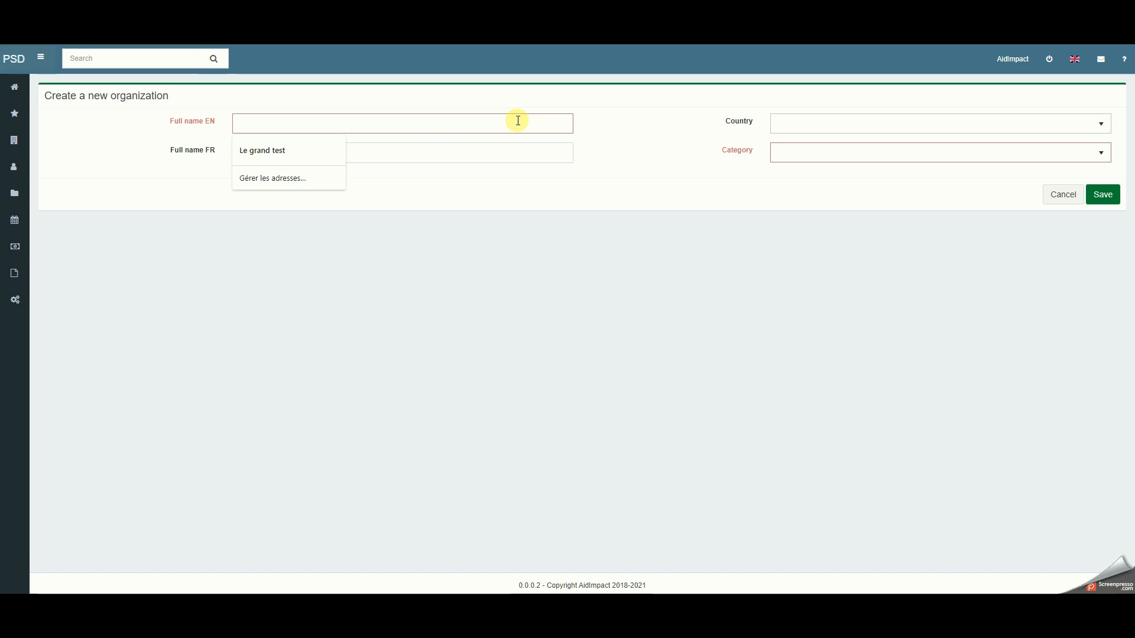
pyautogui.click(392, 268)
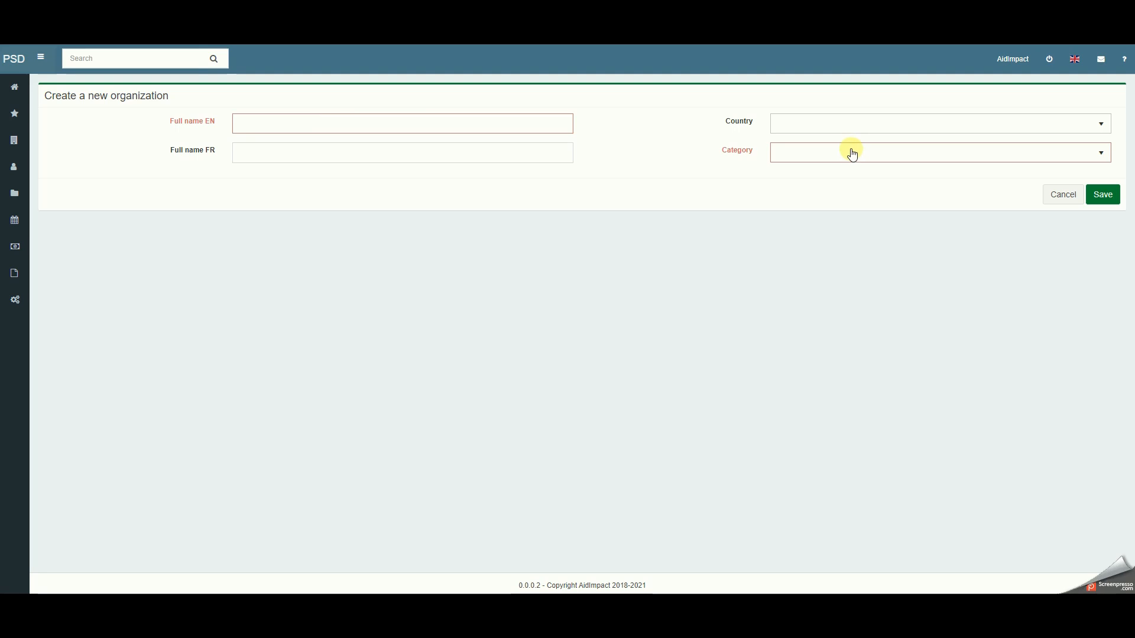
# - Enter Aidimpact as both the English and the French full name of the new organization
pyautogui.click(354, 121)
pyautogui.write('Aidimpact')
pyautogui.click(349, 152)
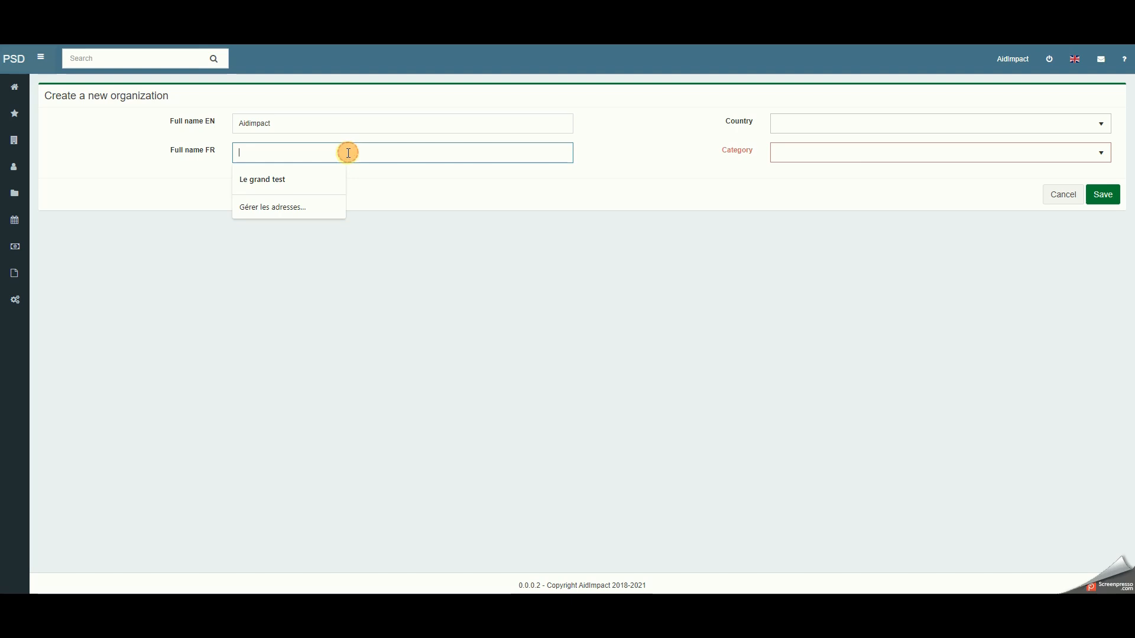
pyautogui.write('Aidimpact')
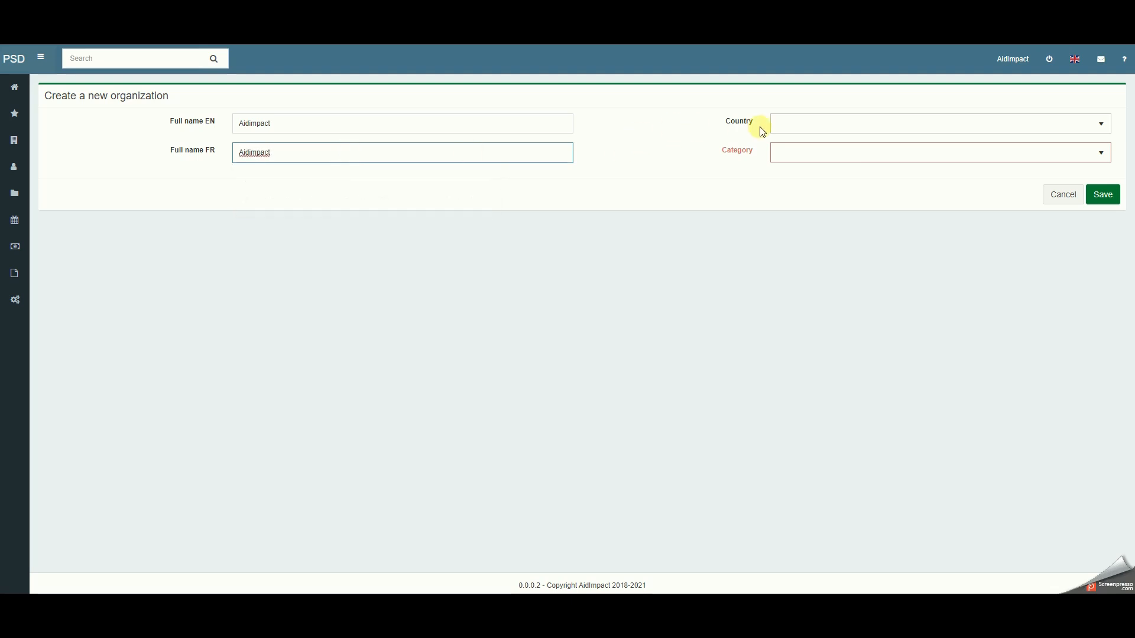
# - Set the country to France and the category to 02. Regional/National Private Sector Organisation, and try to save the organization
pyautogui.click(778, 124)
pyautogui.write('fr')
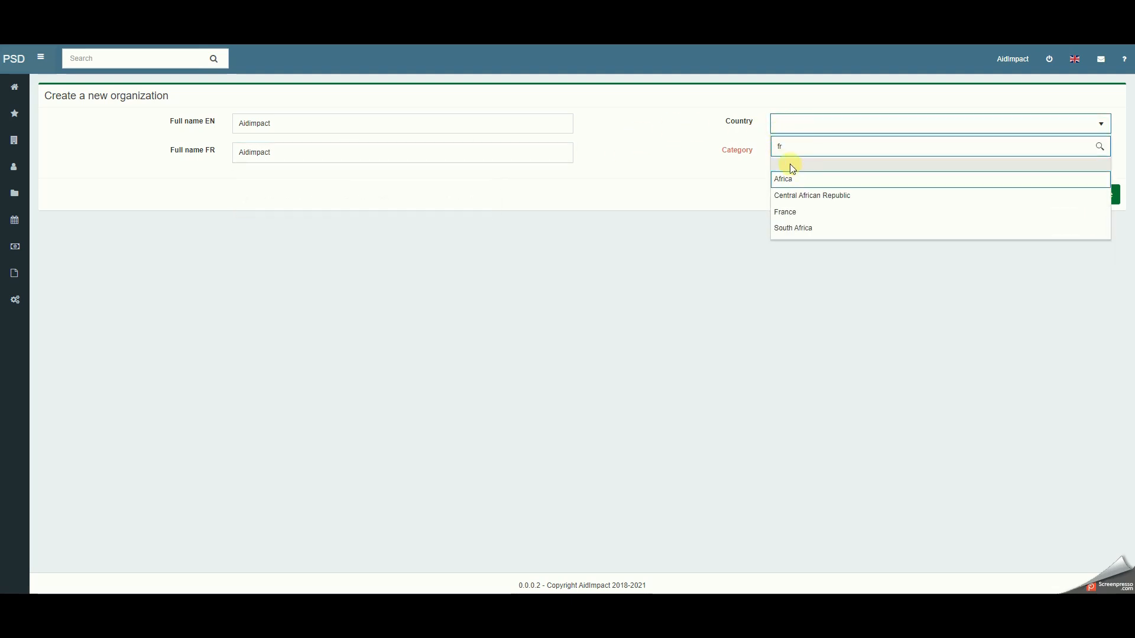
pyautogui.click(792, 212)
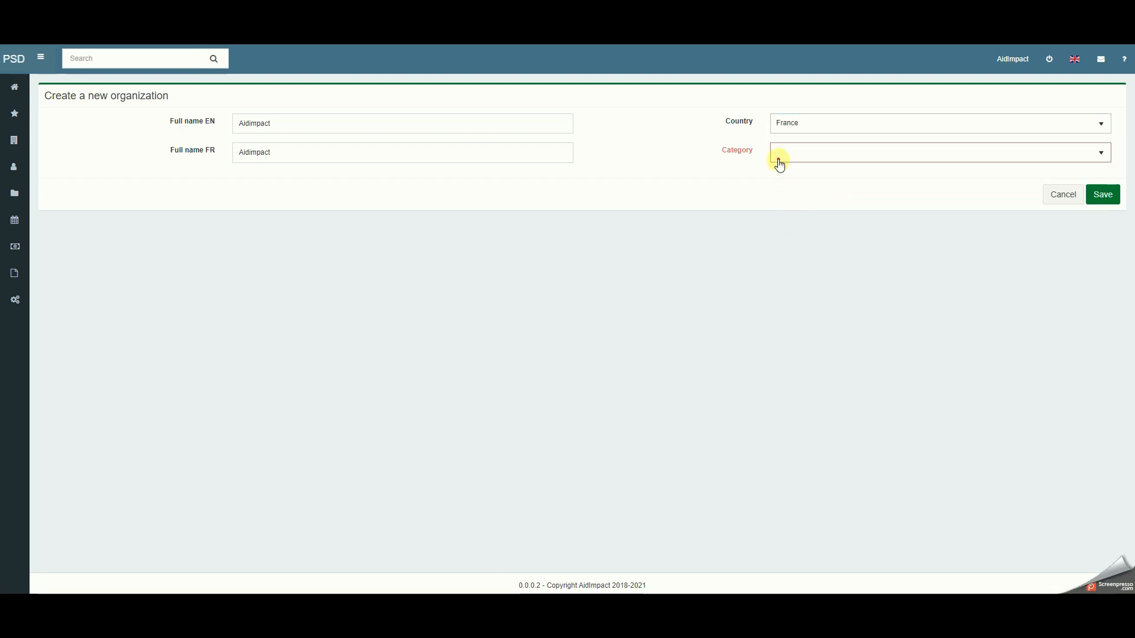
pyautogui.click(777, 155)
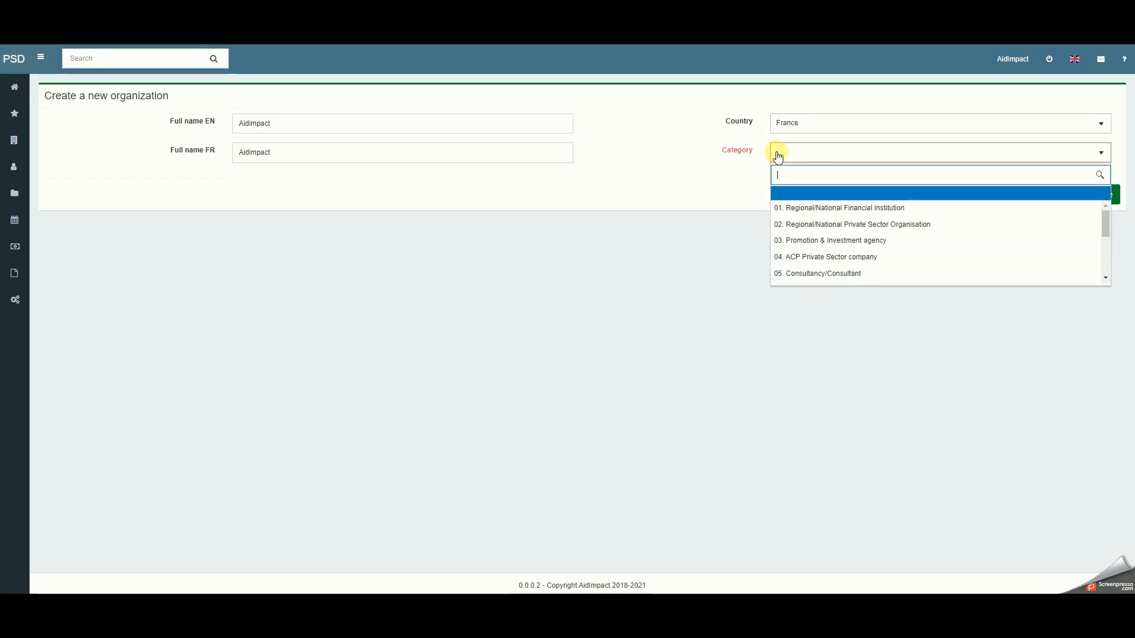
pyautogui.click(805, 227)
pyautogui.click(580, 188)
pyautogui.click(1102, 201)
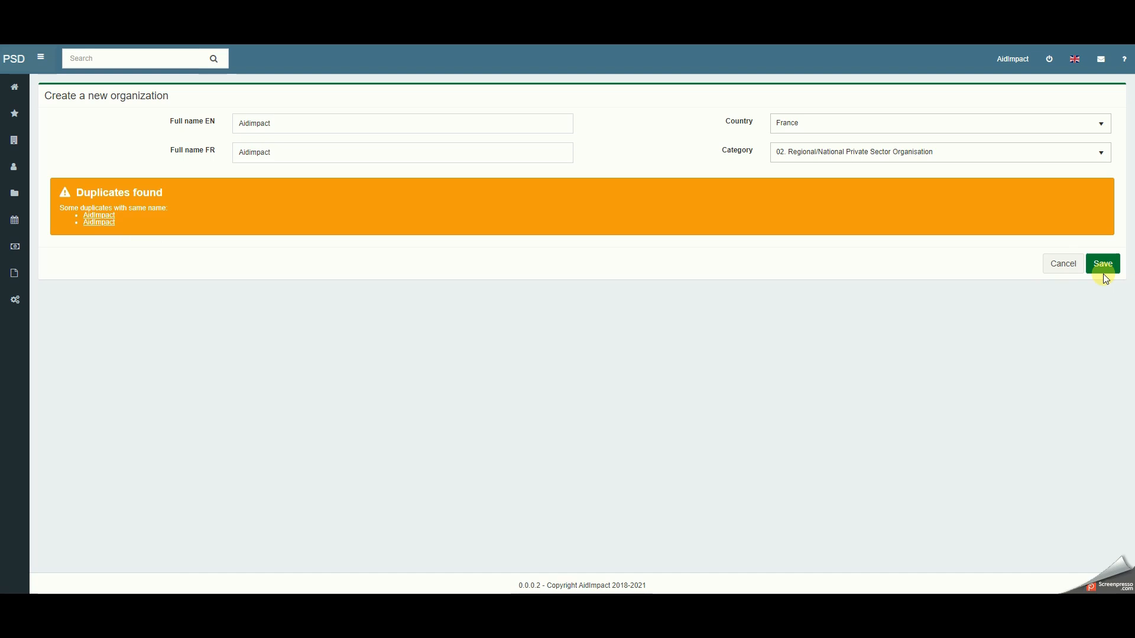
# - Change the English full name to Aidimpact Corp and the French full name to Corp Aidimpact
pyautogui.click(377, 131)
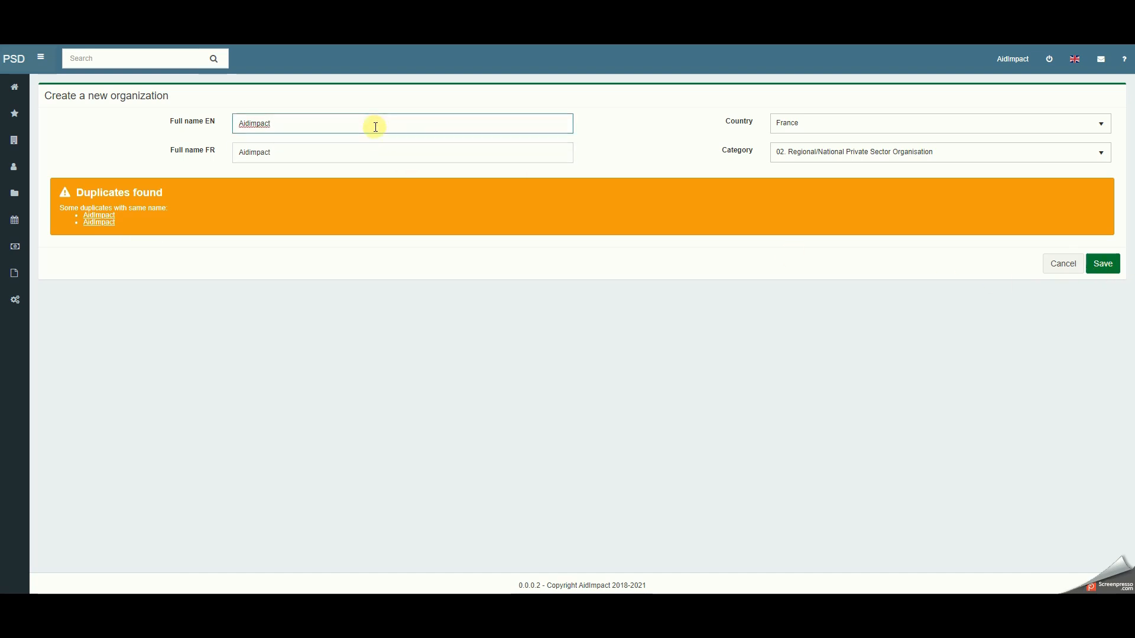
pyautogui.write('corp')
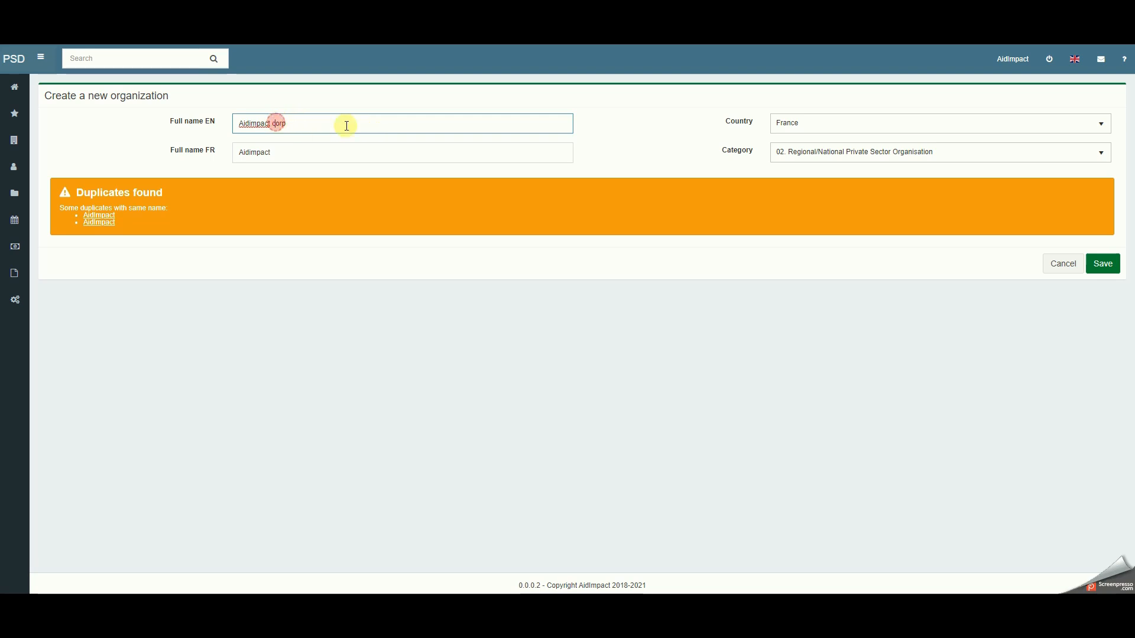
pyautogui.press('Left')
pyautogui.press('Left')
pyautogui.press('Left')
pyautogui.press('BackSpace')
pyautogui.write('C')
pyautogui.click(247, 153)
pyautogui.write('Corp')
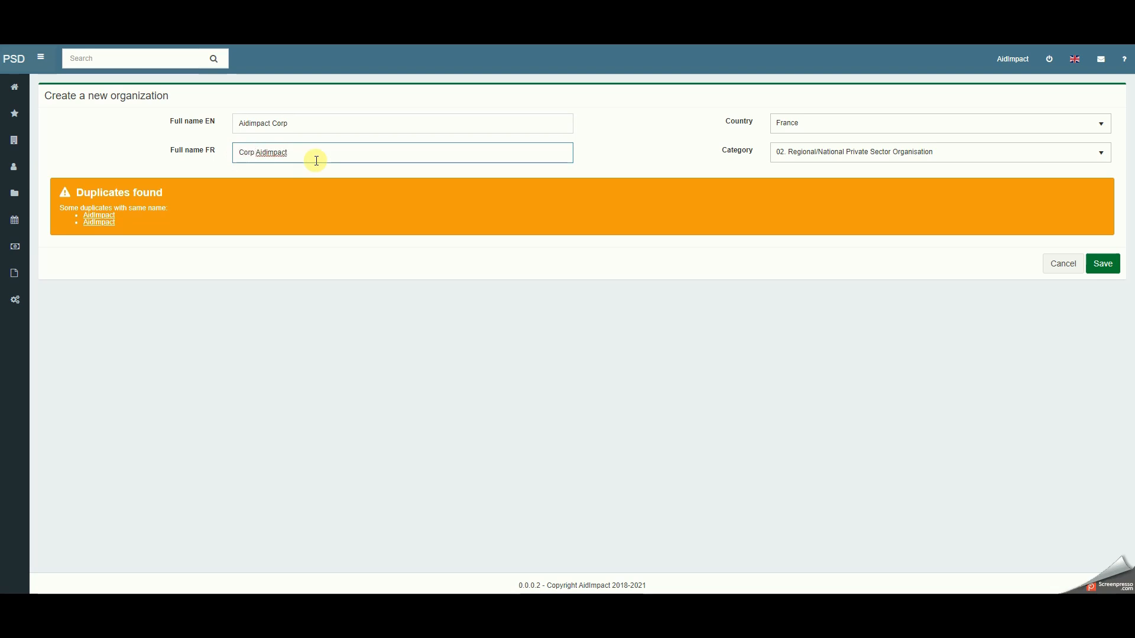
pyautogui.click(448, 350)
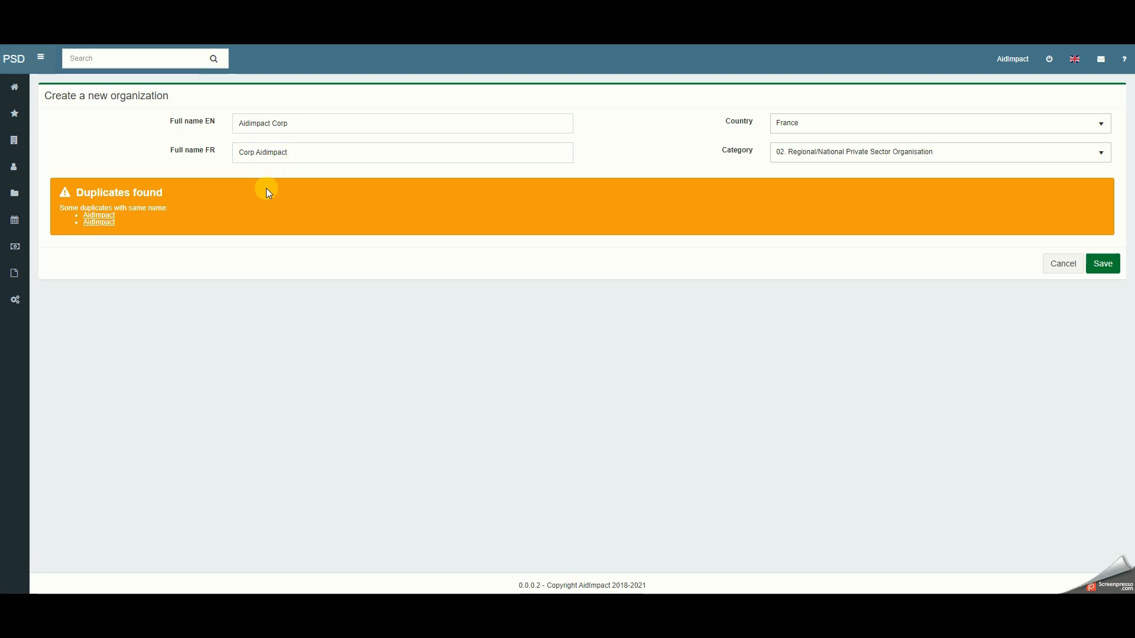
# - Remove the word Corp from both the English and the French full names
pyautogui.doubleClick(282, 124)
pyautogui.press('BackSpace')
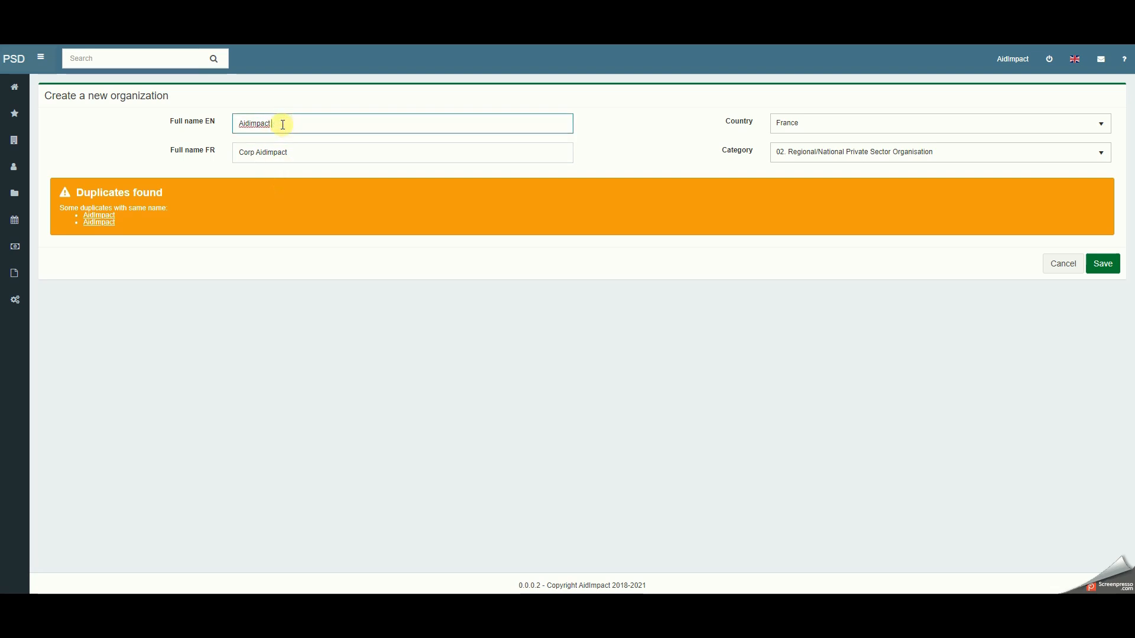
pyautogui.click(239, 153)
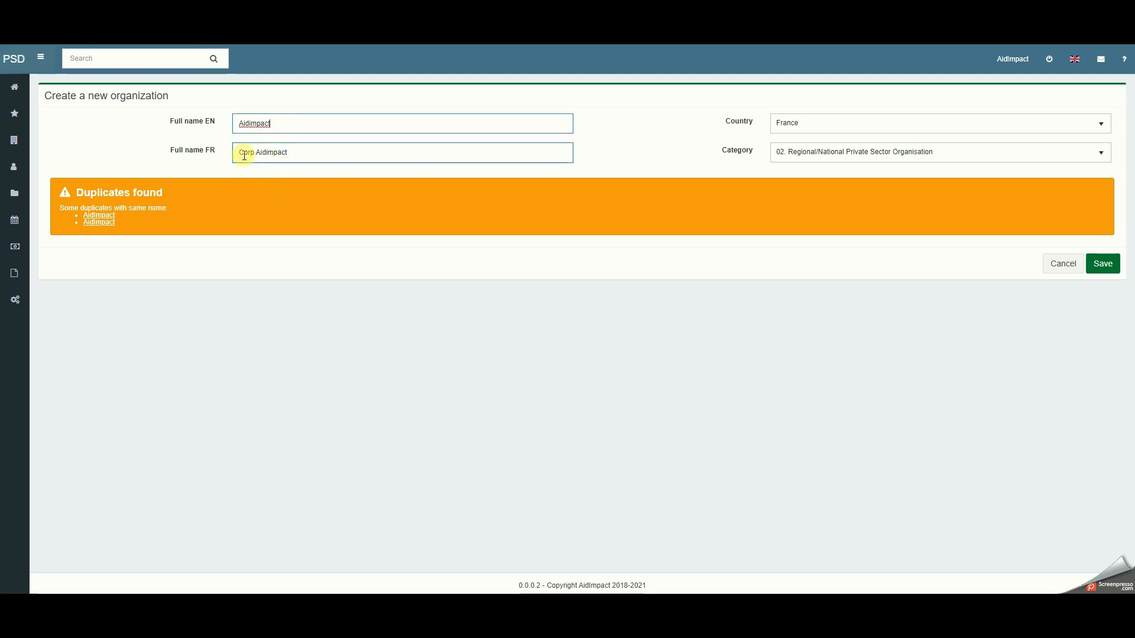
pyautogui.doubleClick(245, 153)
pyautogui.press('BackSpace')
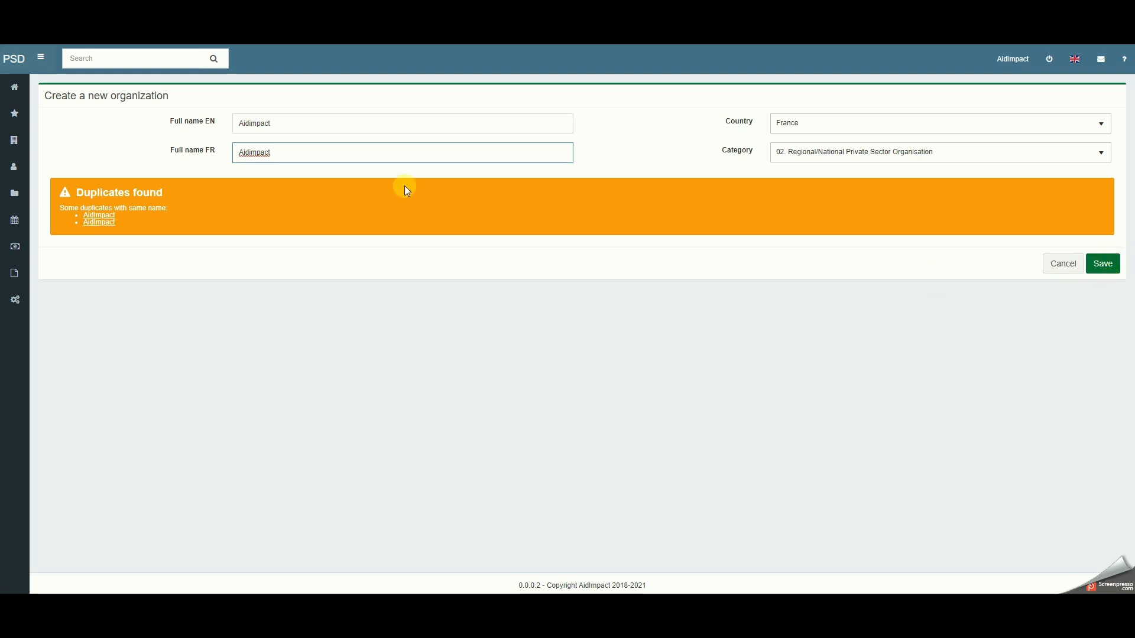
# - Change the English full name to Aidimpact tutorial and the French one to Aidimpact tutoriel, and save the organization
pyautogui.click(306, 121)
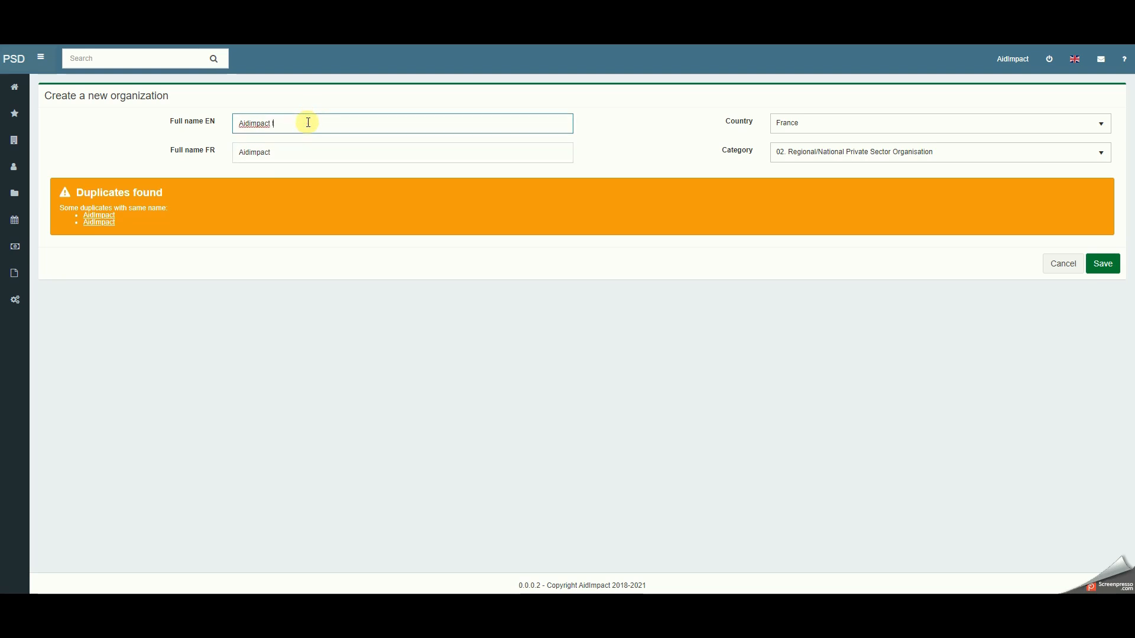
pyautogui.write('tutorial')
pyautogui.click(282, 150)
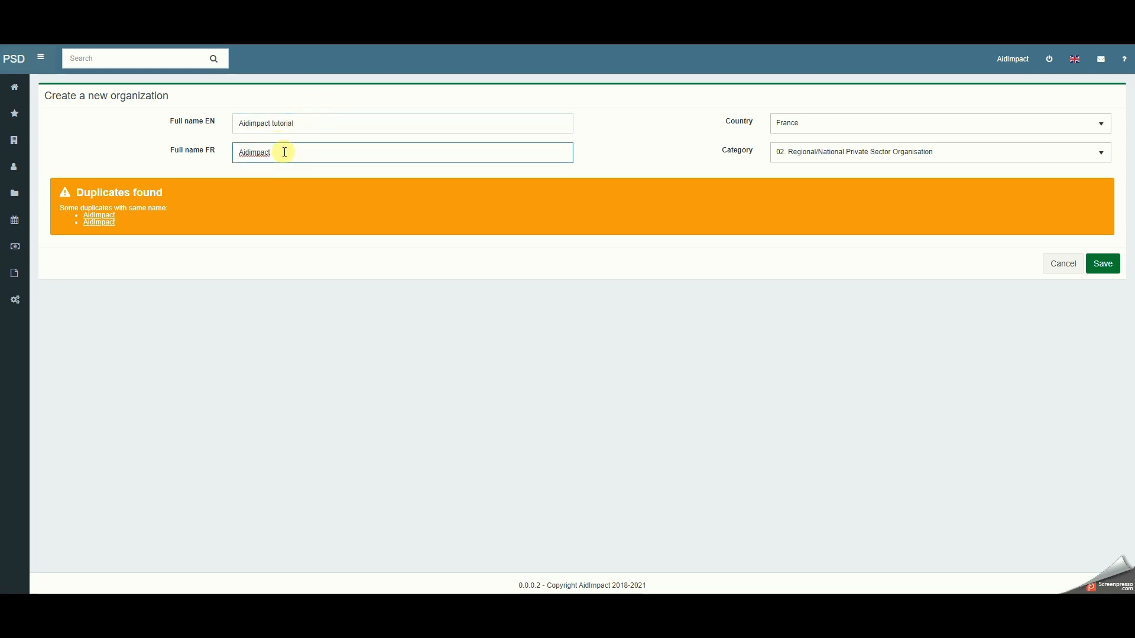
pyautogui.write('tutoriel')
pyautogui.press('BackSpace')
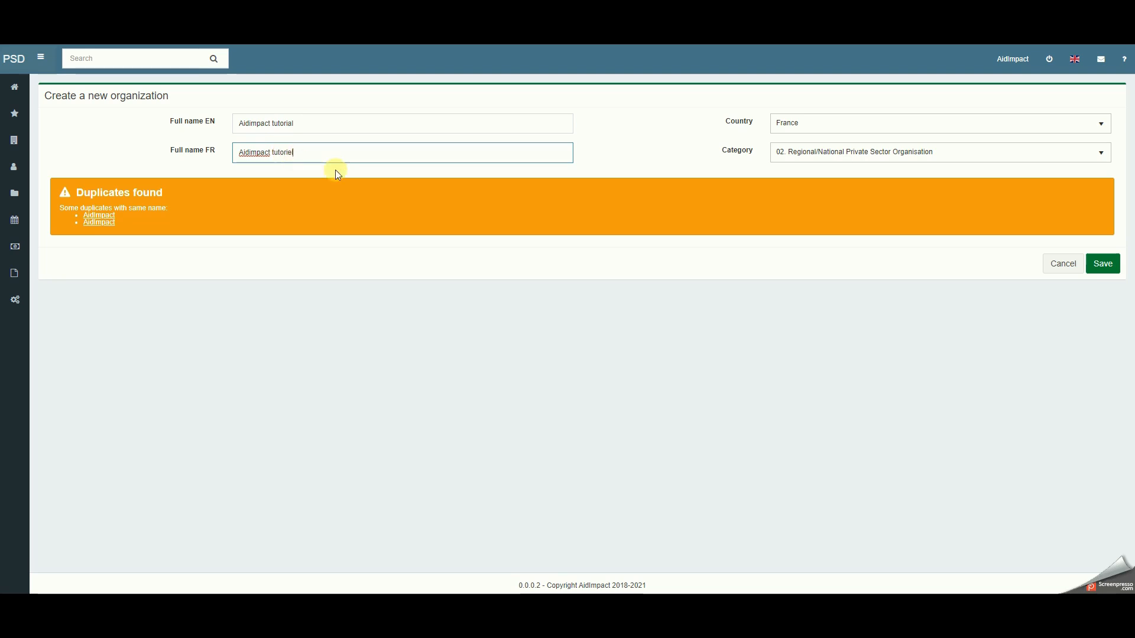
pyautogui.click(1102, 266)
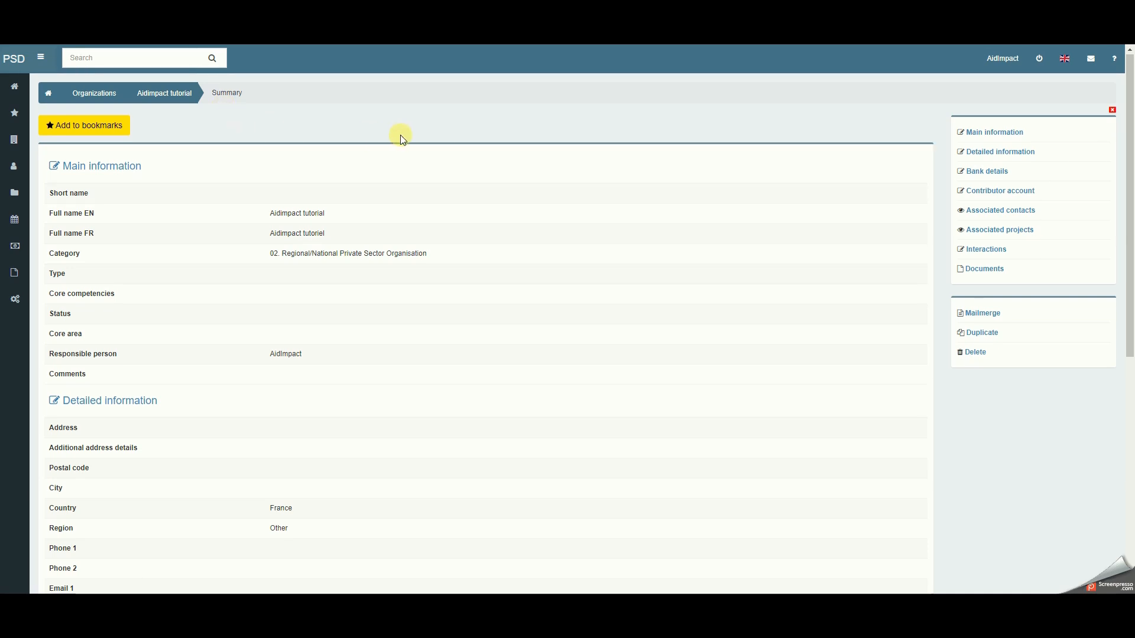
# - Edit the organization's main information, setting the type to Private and the status to Active, and save it
pyautogui.scroll(-5, 398, 140)
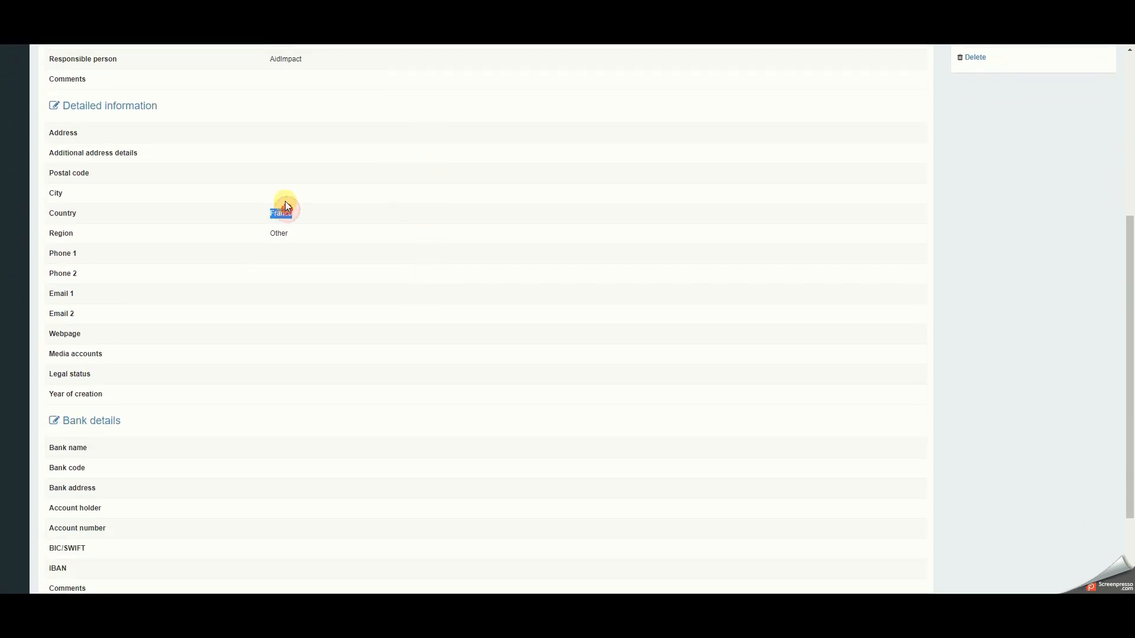
pyautogui.click(285, 163)
pyautogui.scroll(5, 297, 93)
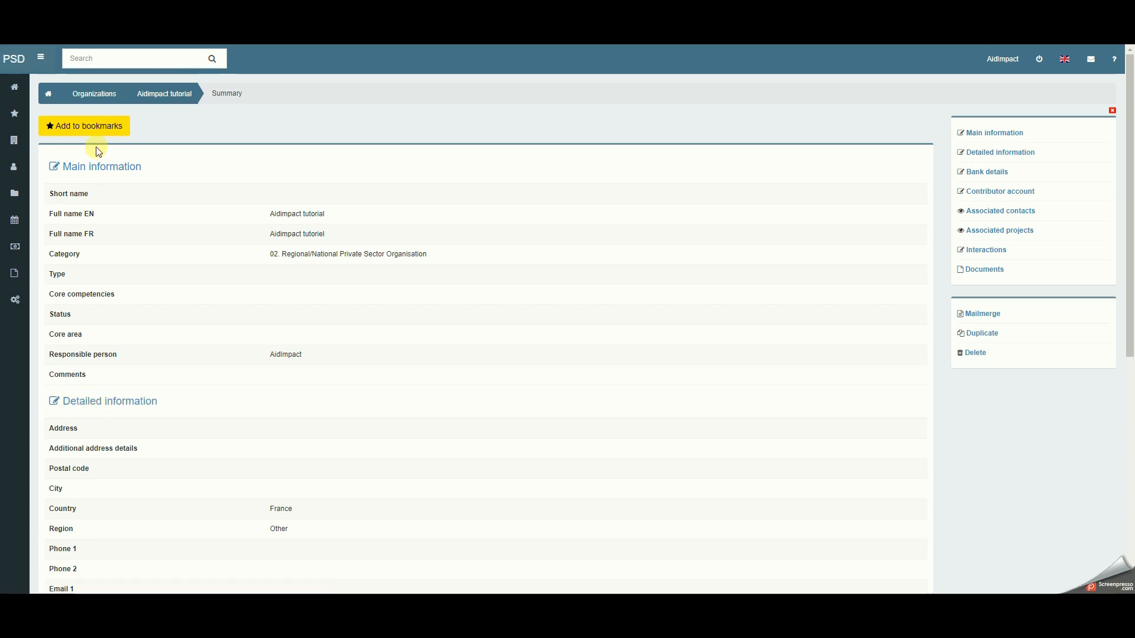
pyautogui.click(95, 166)
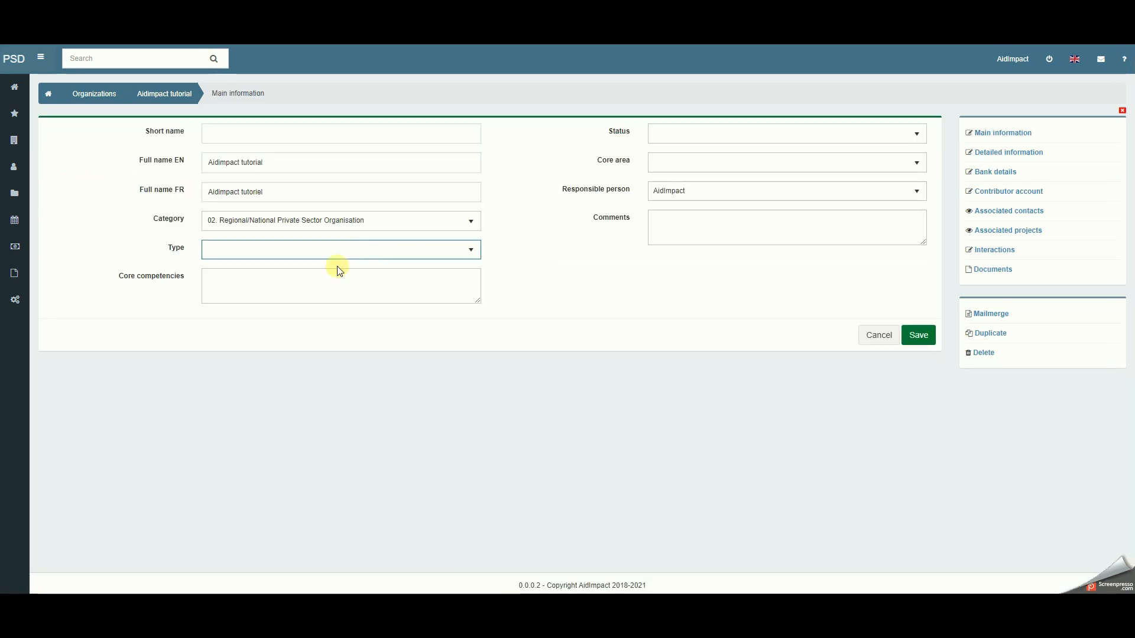
pyautogui.click(223, 248)
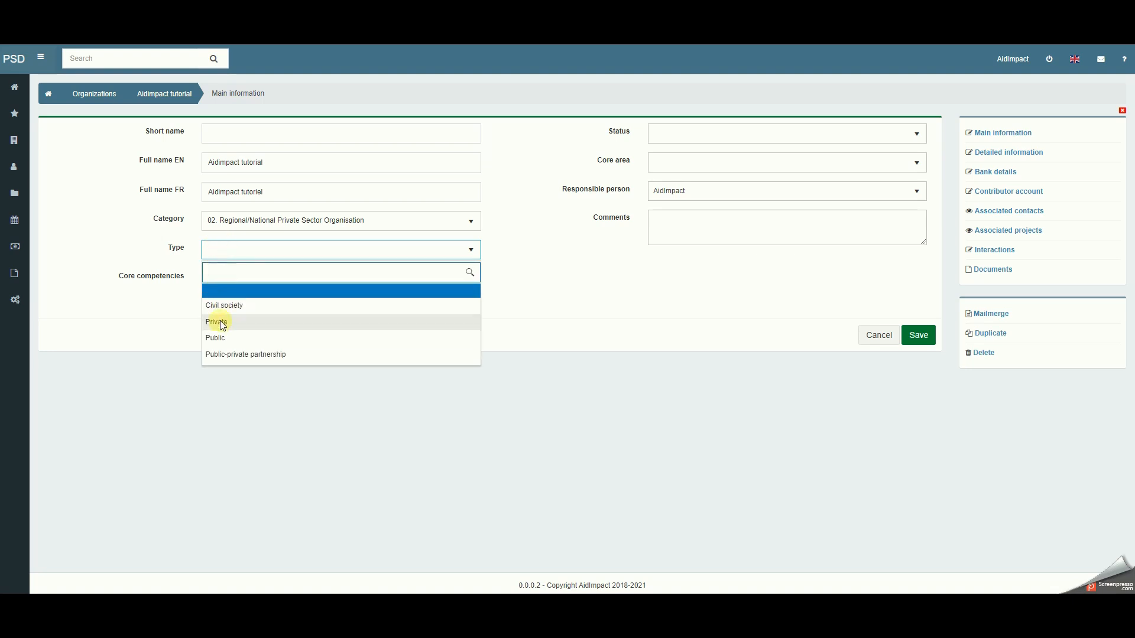
pyautogui.click(222, 321)
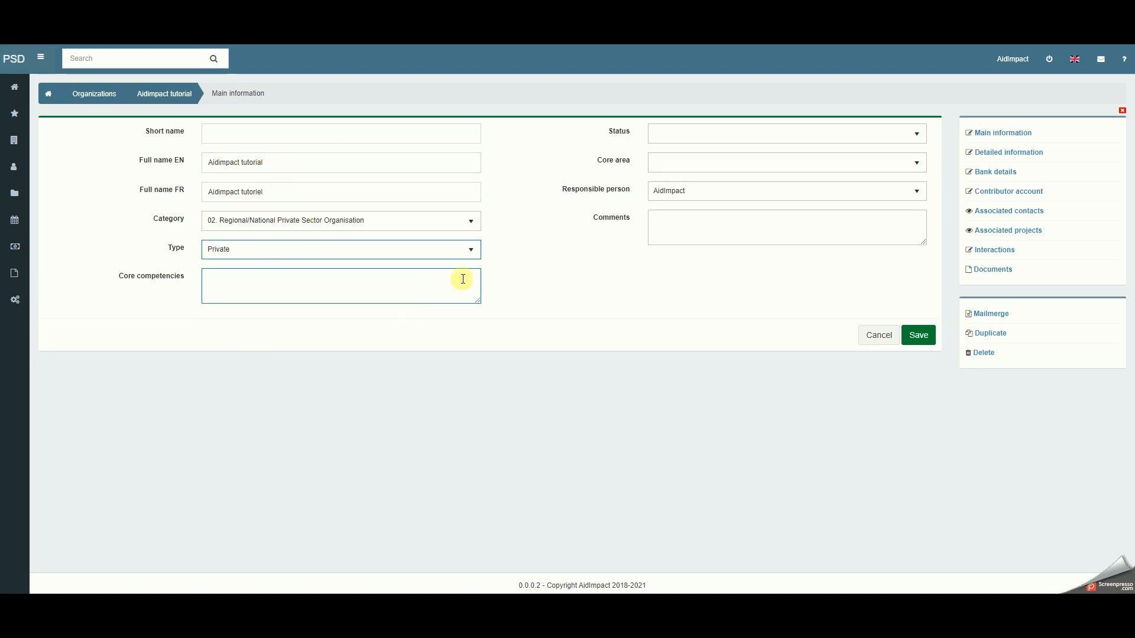
pyautogui.click(679, 134)
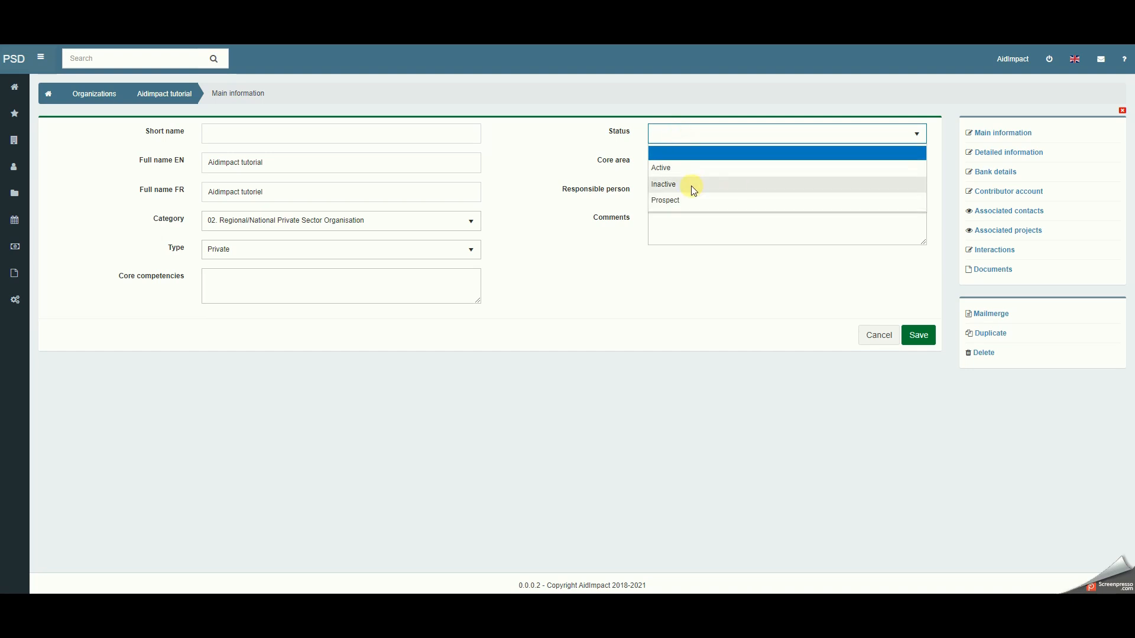
pyautogui.click(684, 169)
pyautogui.click(915, 335)
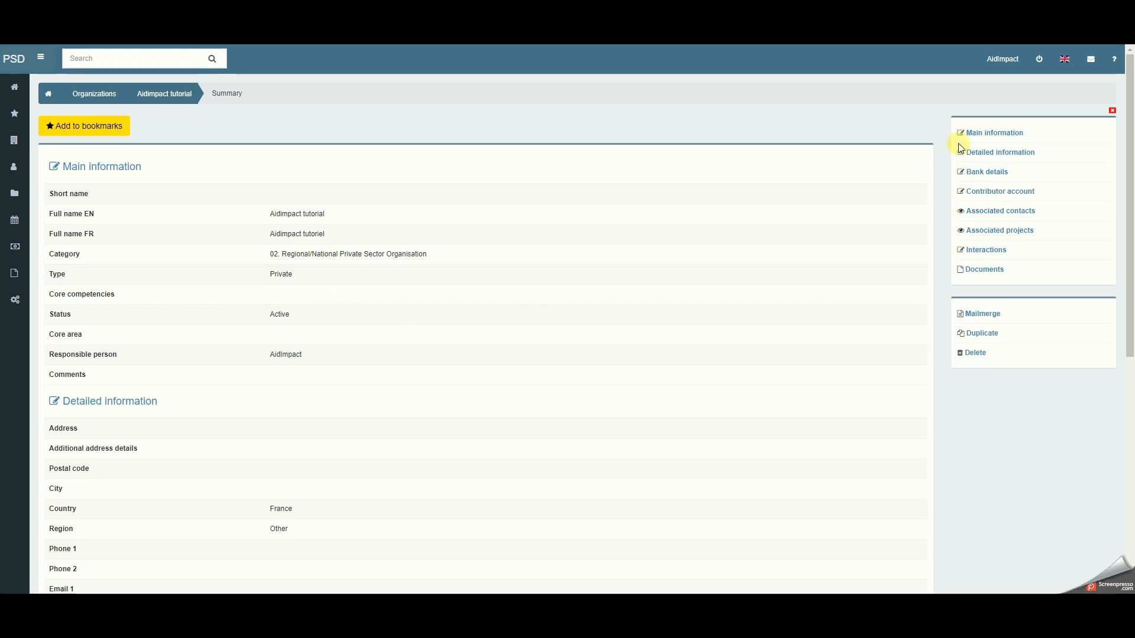
# - View the contacts associated with the organization and return to its summary
pyautogui.click(973, 214)
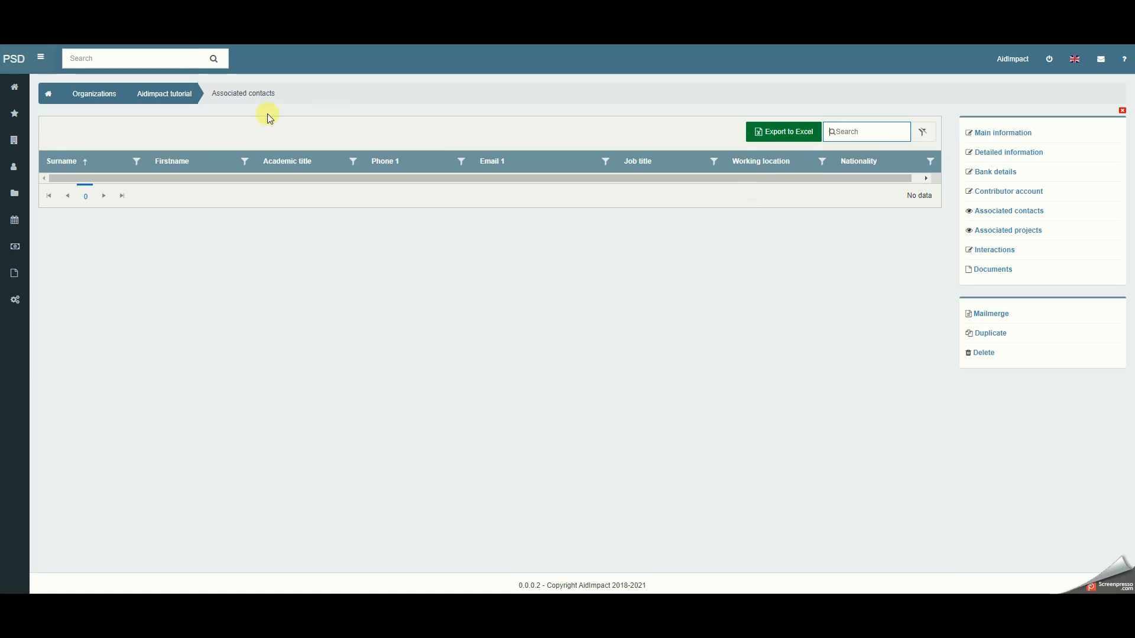
pyautogui.click(153, 103)
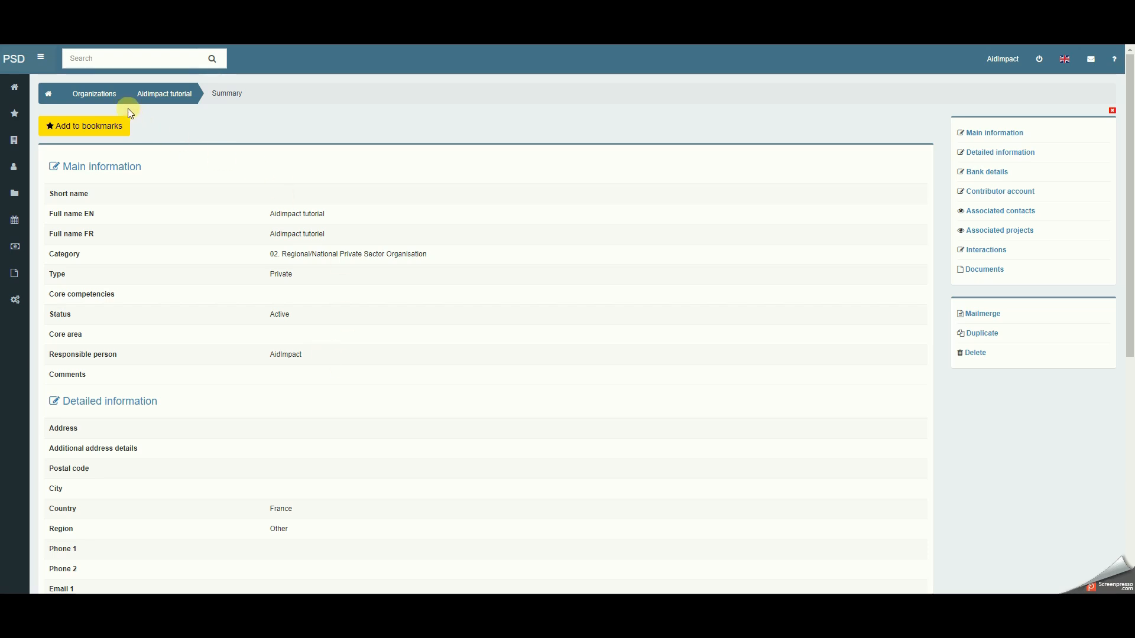
# - Bookmark the Aidimpact tutorial organization and reopen its record from the list of bookmarked organizations
pyautogui.click(85, 130)
pyautogui.moveTo(19, 111)
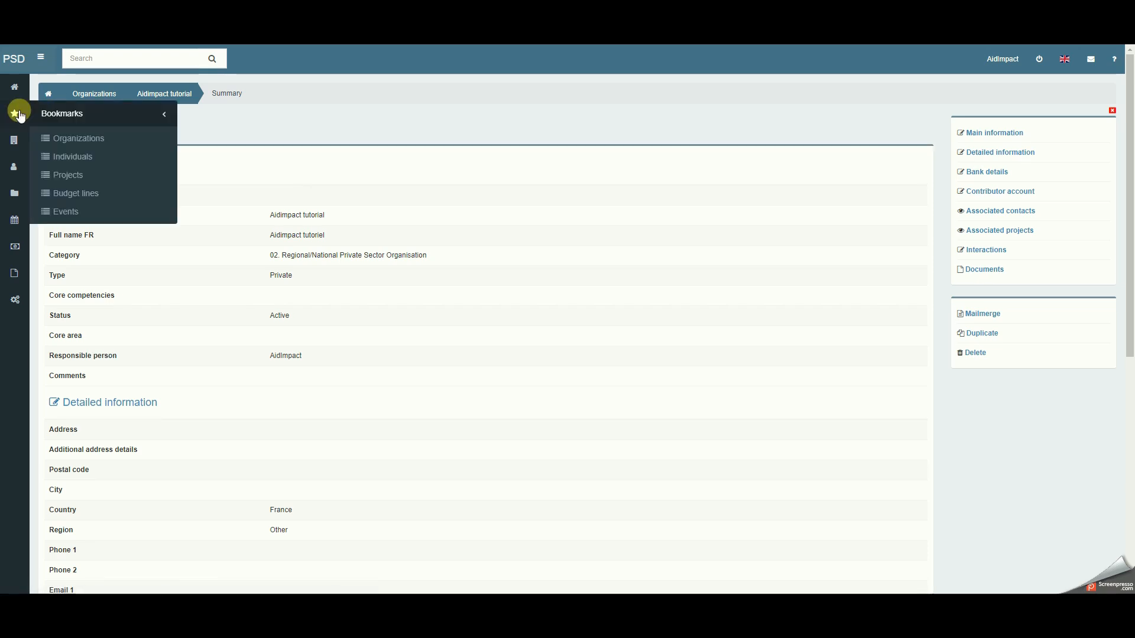
pyautogui.click(69, 139)
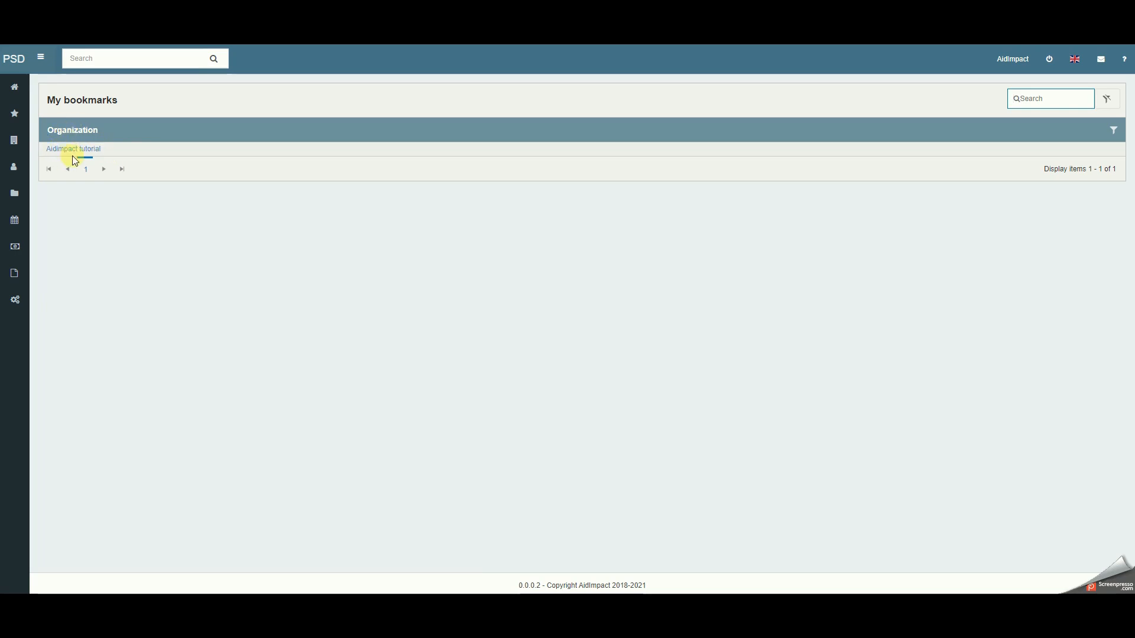
pyautogui.click(73, 150)
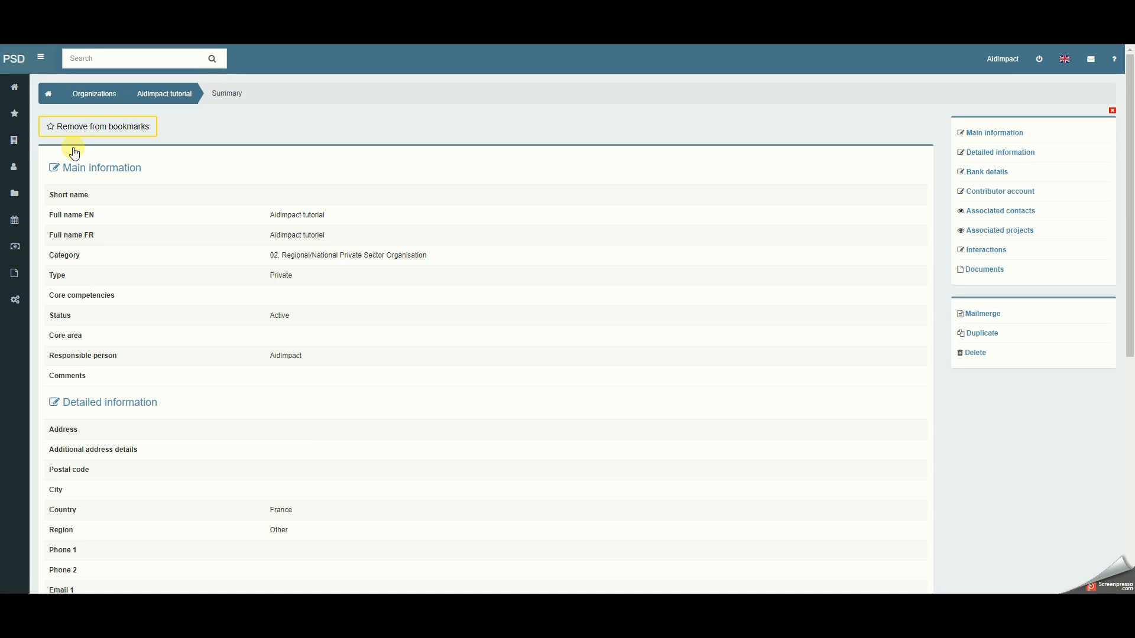
# - Remove Aidimpact tutorial from the bookmarks, check the bookmarked organizations list, and return to the organization's summary
pyautogui.click(83, 127)
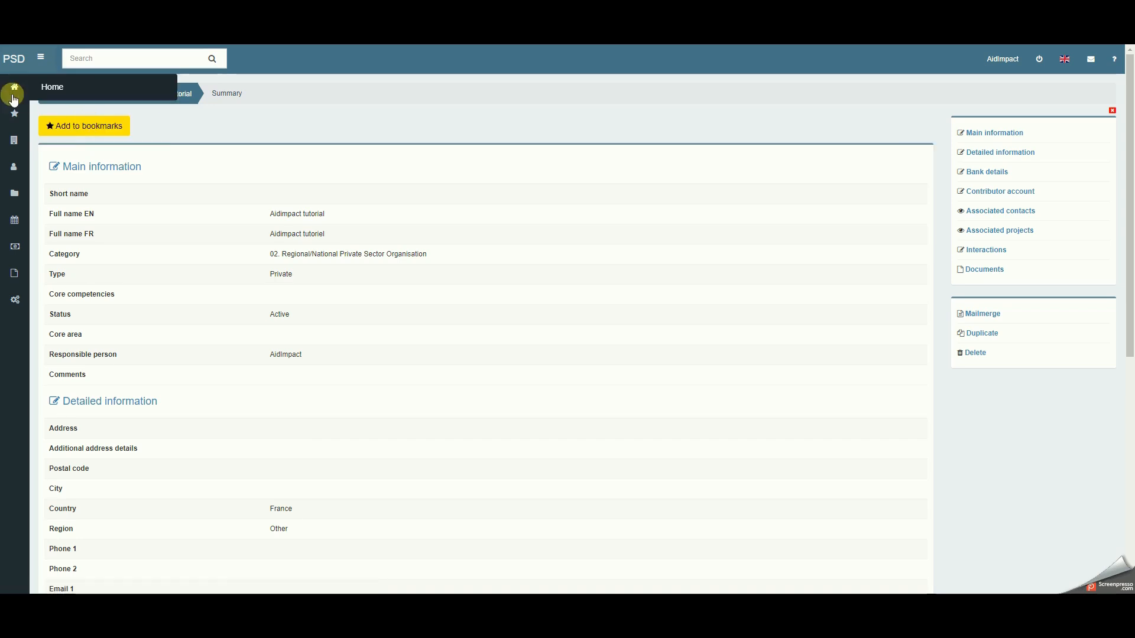
pyautogui.moveTo(17, 113)
pyautogui.click(52, 138)
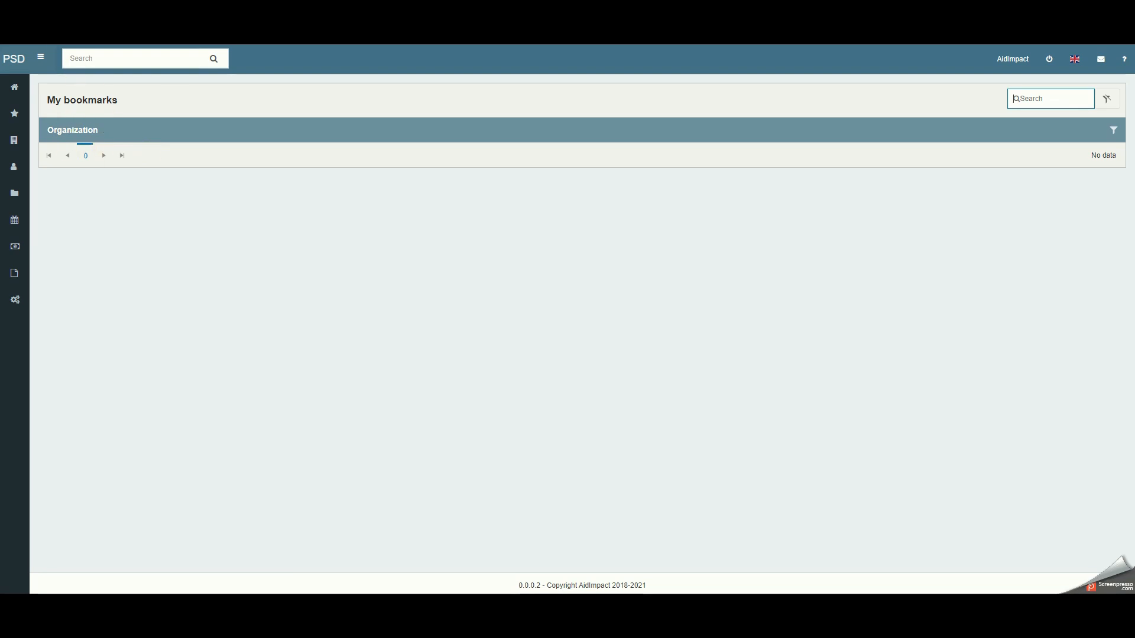
pyautogui.hotkey('alt', 'Left')
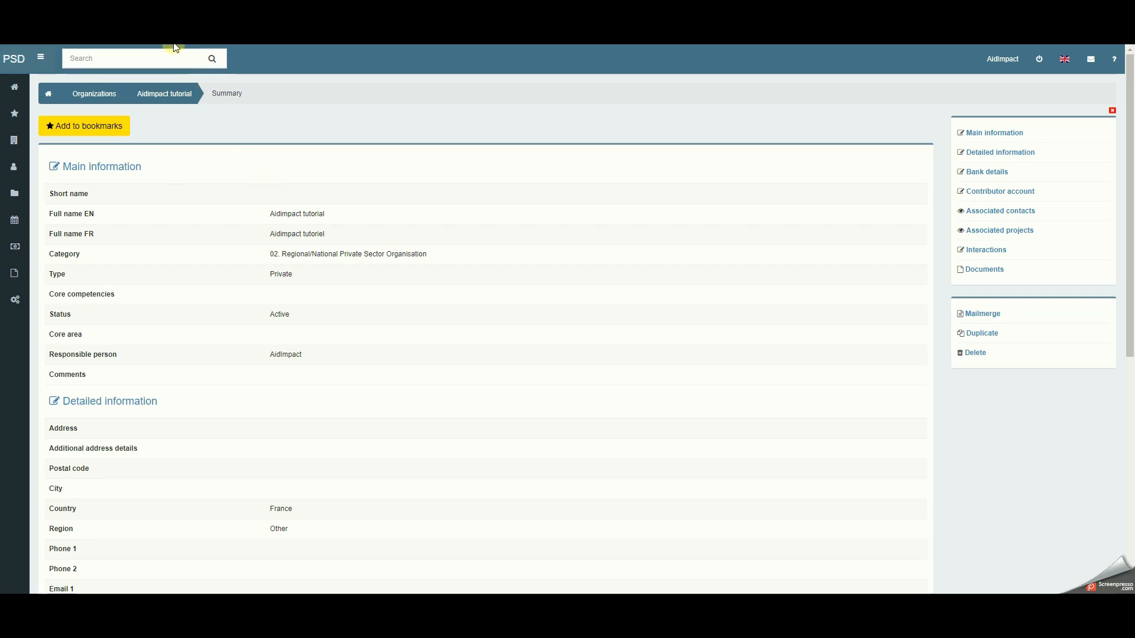
# - Search the whole database for aidimpact and open the Aidimpact tutorial organization from the results
pyautogui.click(153, 53)
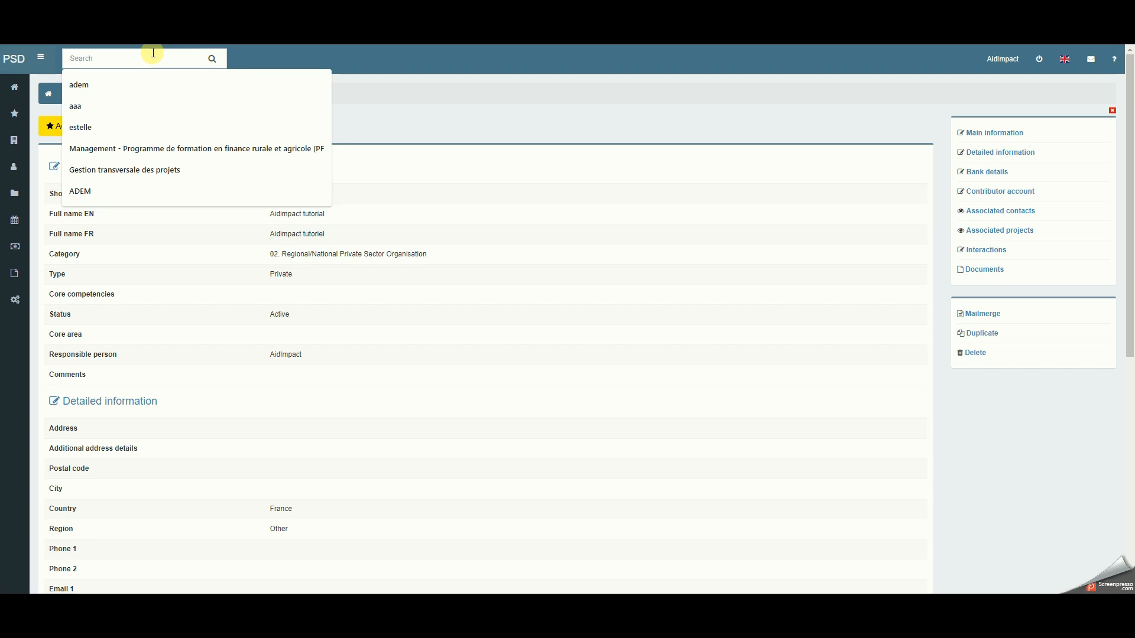
pyautogui.write('aid')
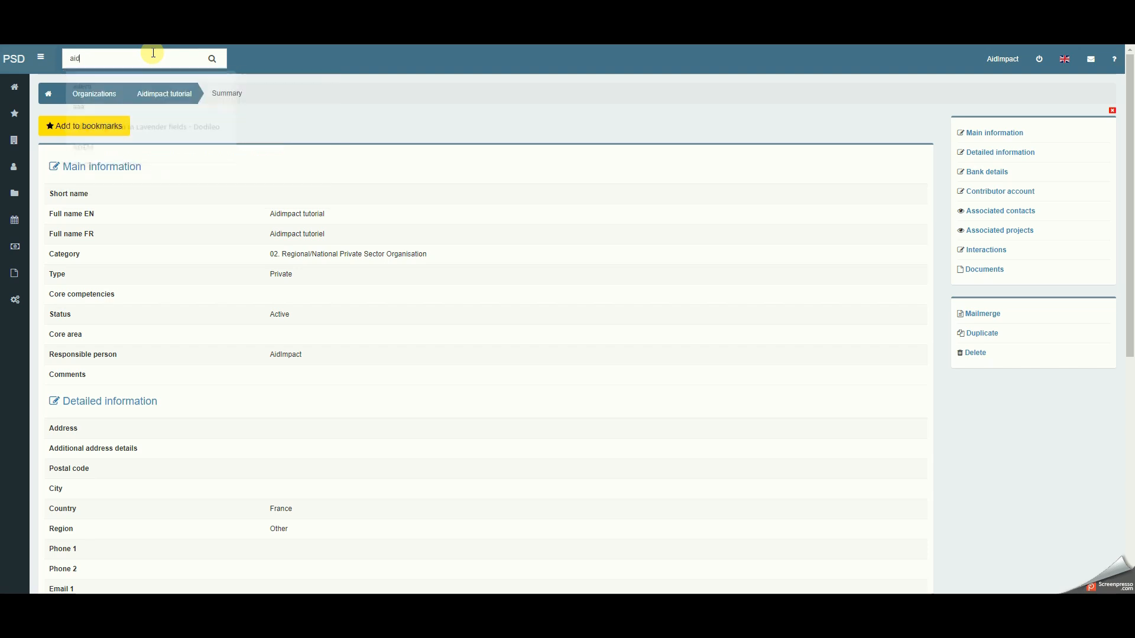
pyautogui.write('impact')
pyautogui.press('Return')
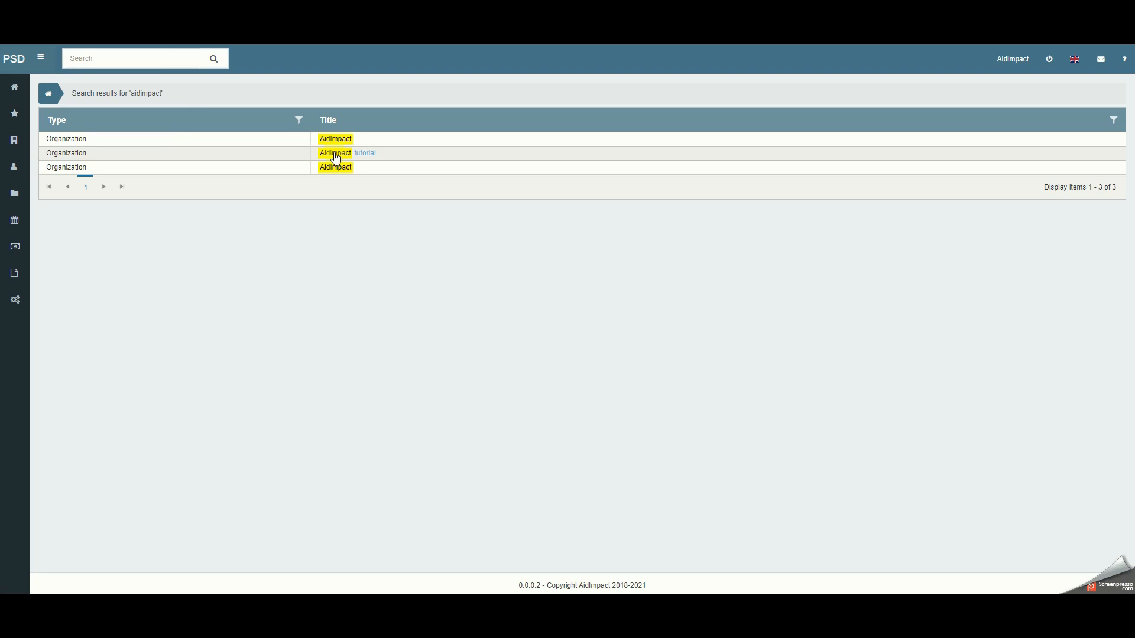
pyautogui.click(367, 157)
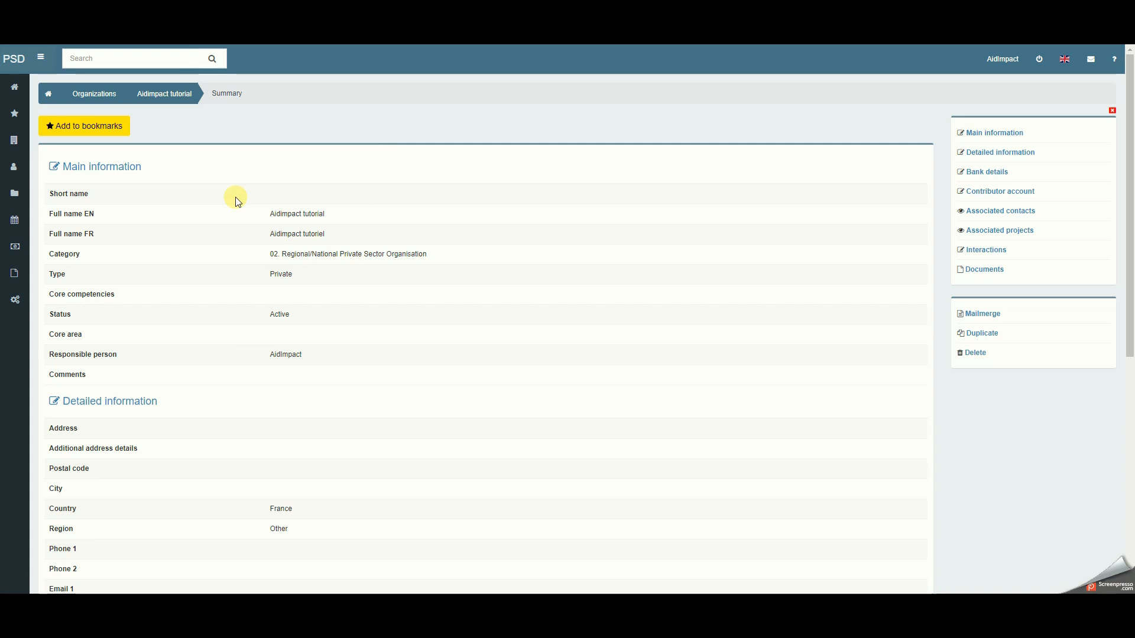
# - Filter the list of all organizations to English full names containing aidimpact, and open the Aidimpact tutorial record
pyautogui.moveTo(13, 140)
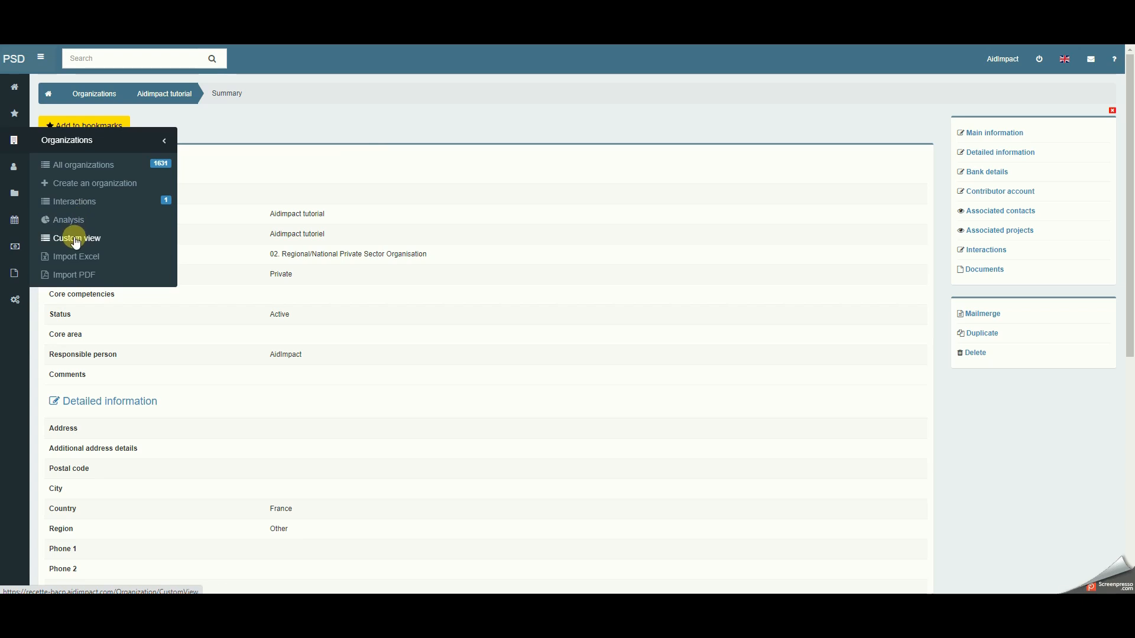
pyautogui.click(89, 172)
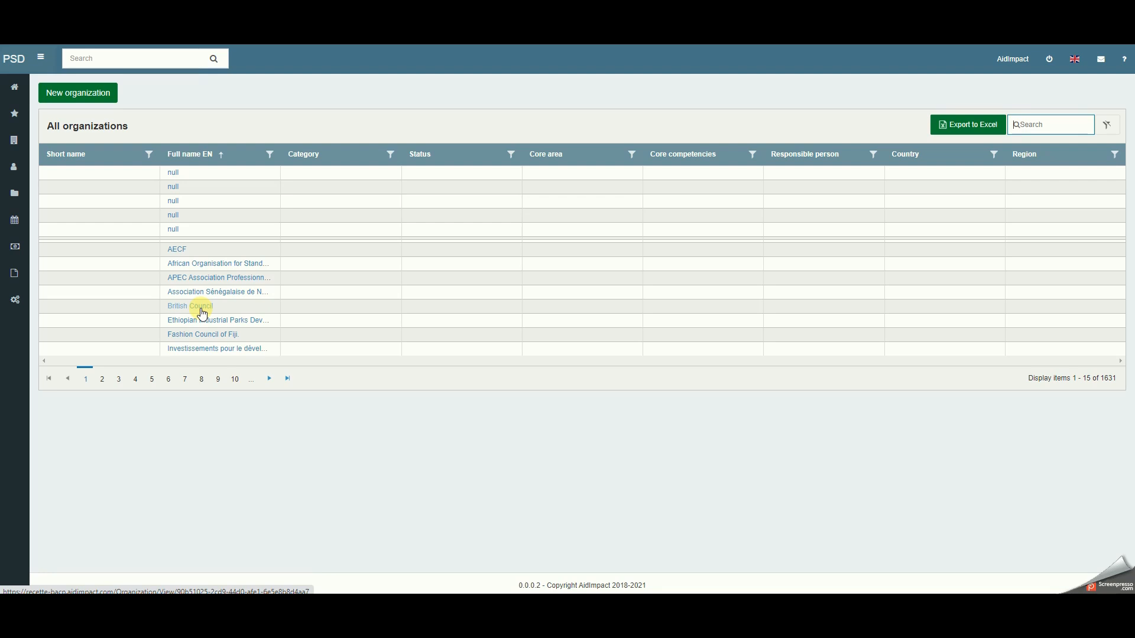
pyautogui.click(270, 154)
pyautogui.click(275, 214)
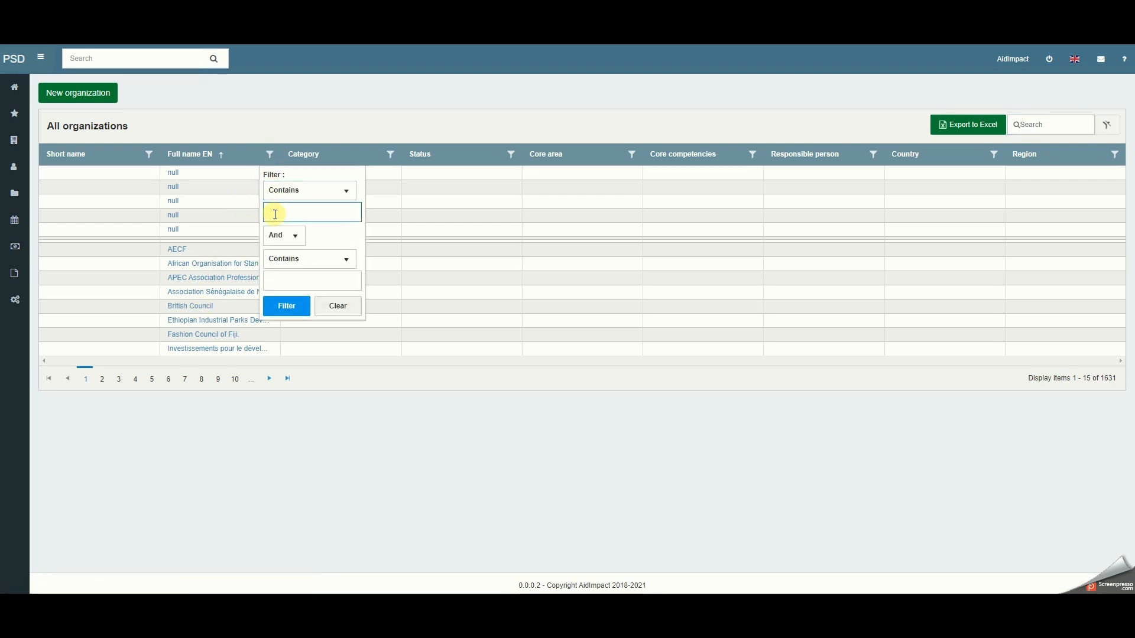
pyautogui.write('aidimpact')
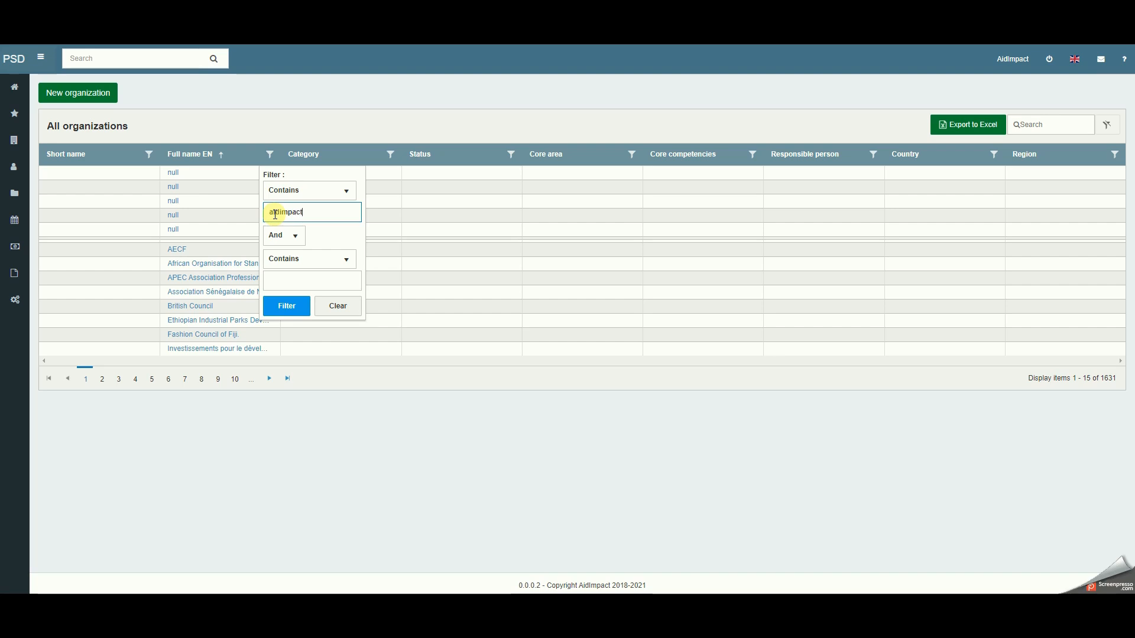
pyautogui.press('Return')
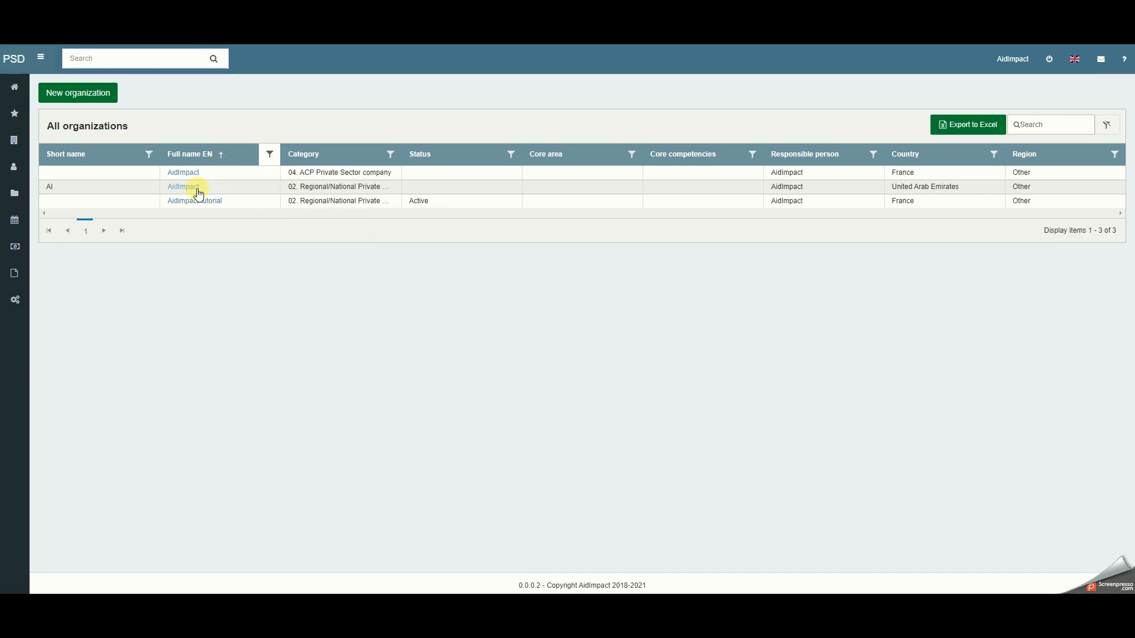
pyautogui.click(195, 204)
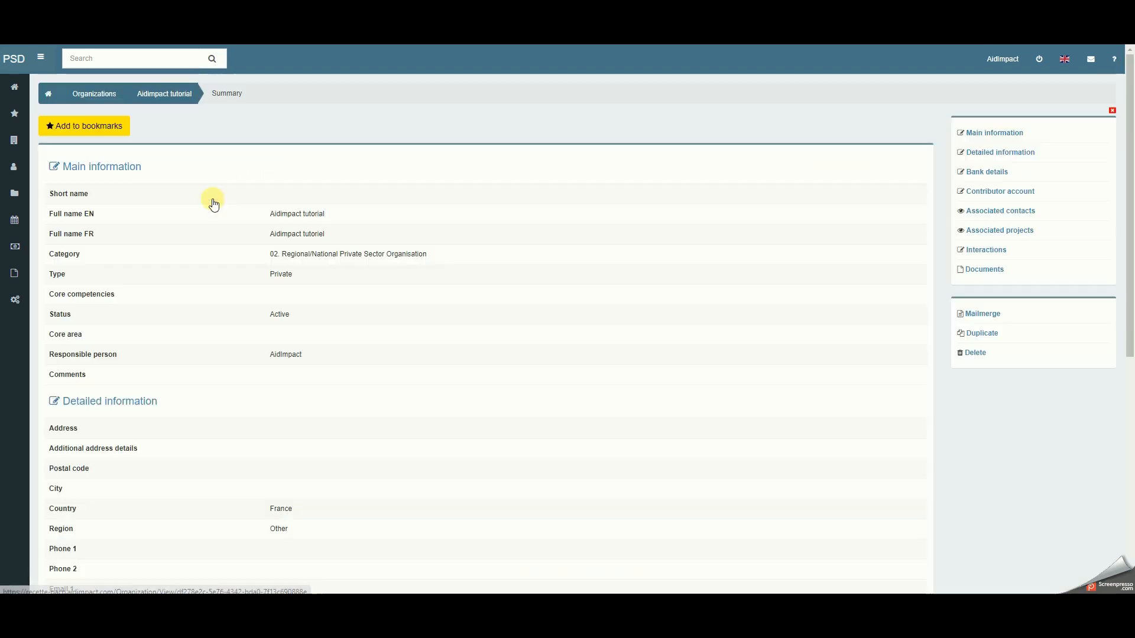